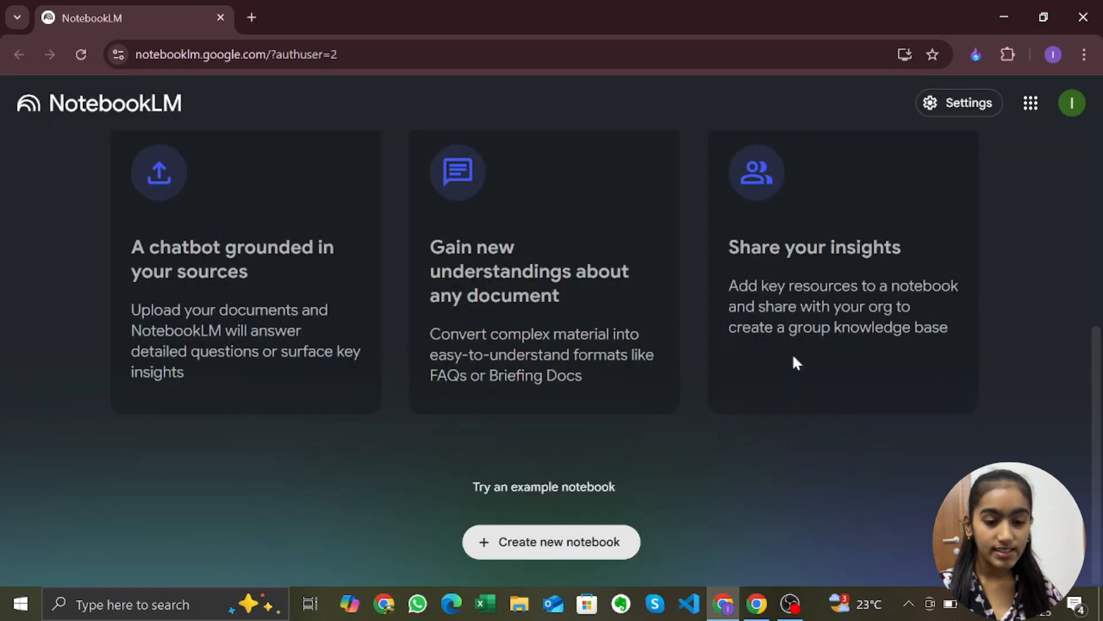
Create a new notebook and download the Chemical Reactions and Equations chapter PDF from the NCERT textbook site for use as its source
left_click(557, 546)
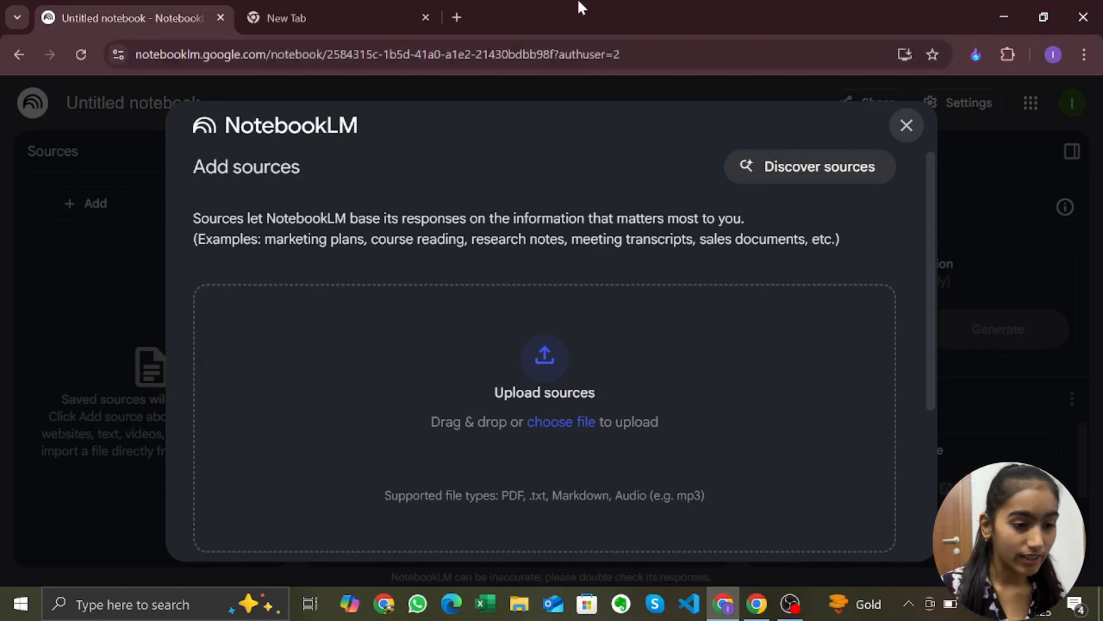
left_click(420, 19)
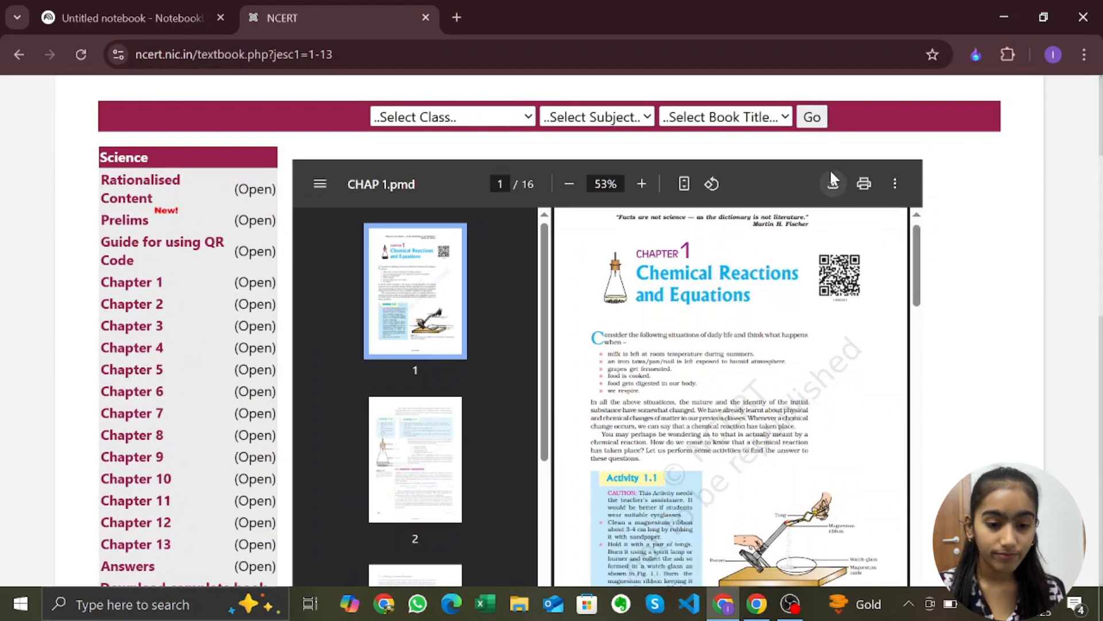
left_click(832, 180)
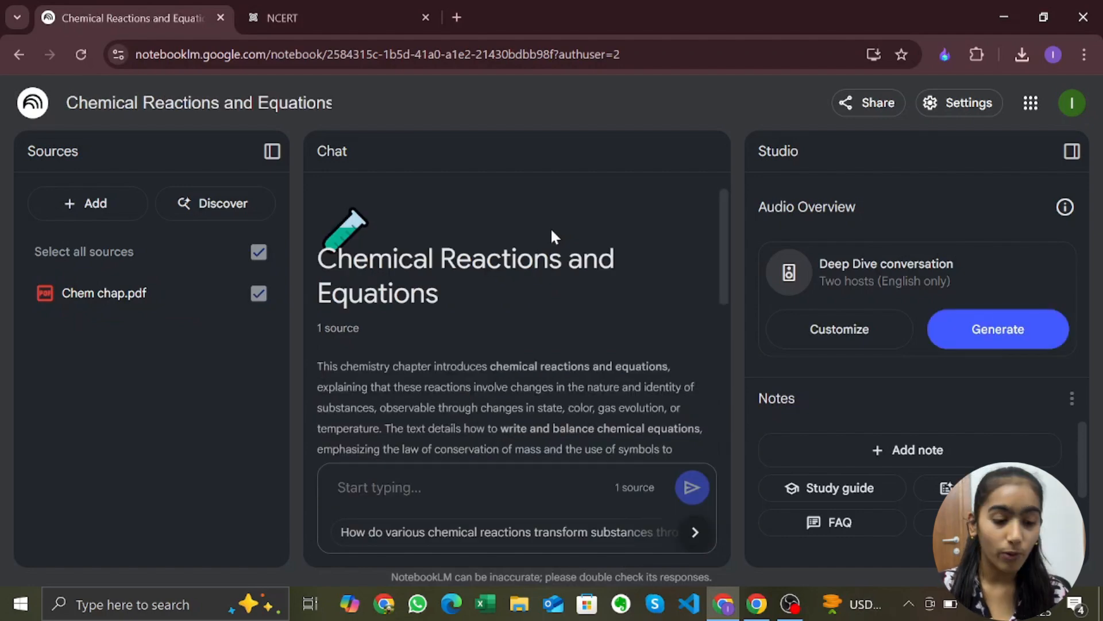
Review the chat overview of Chem chap.pdf and generate a study guide from it
scroll(550, 227, "down", 5)
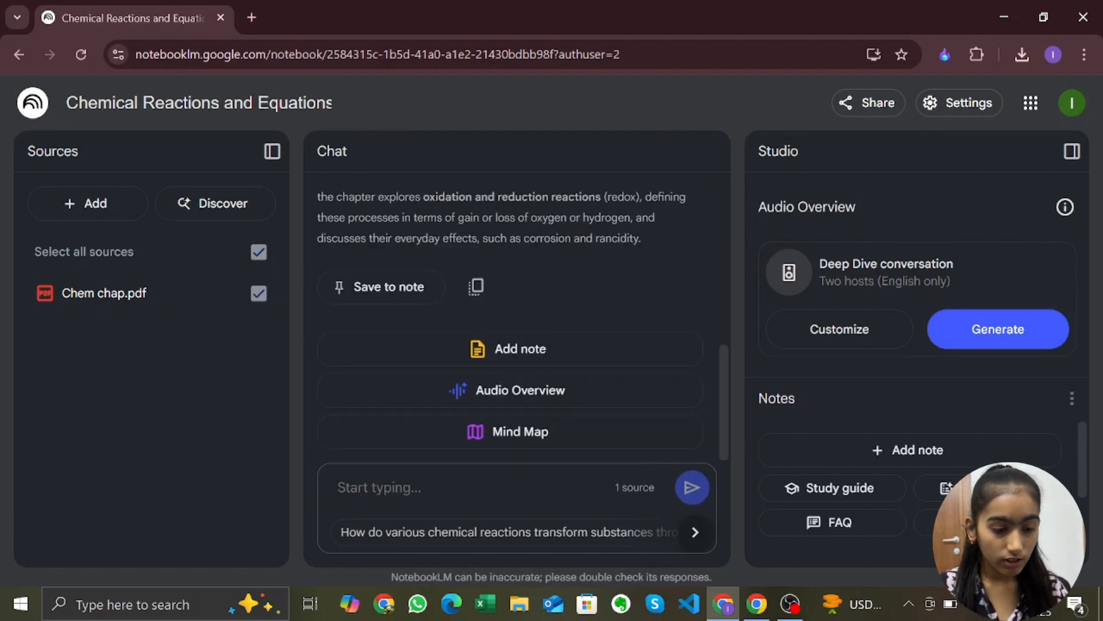
scroll(637, 287, "up", 2)
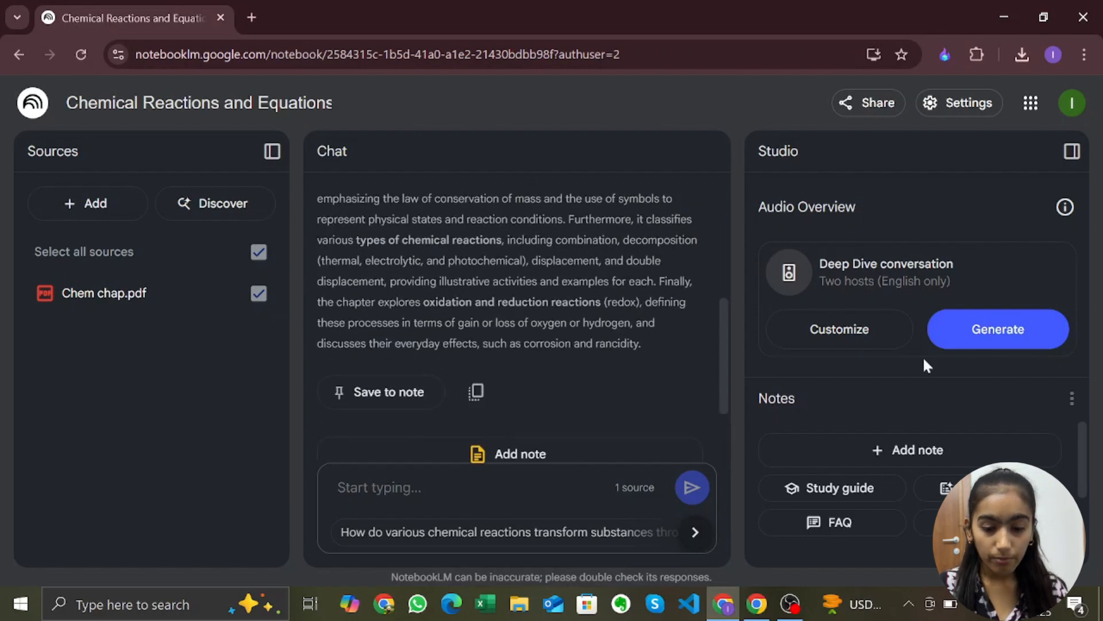
left_click(860, 491)
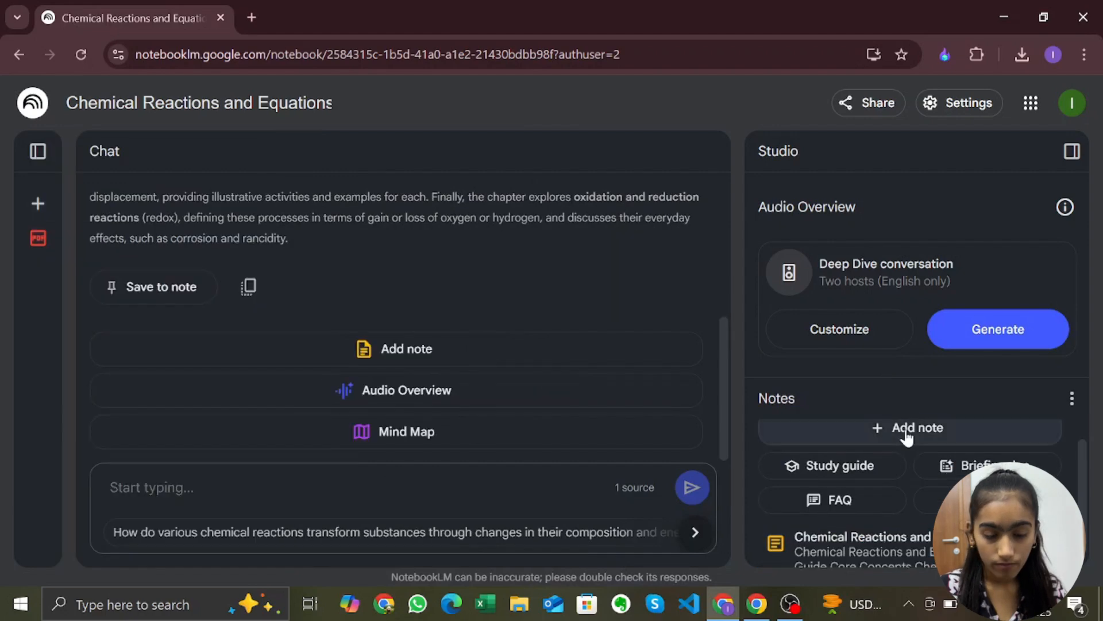
left_click(905, 432)
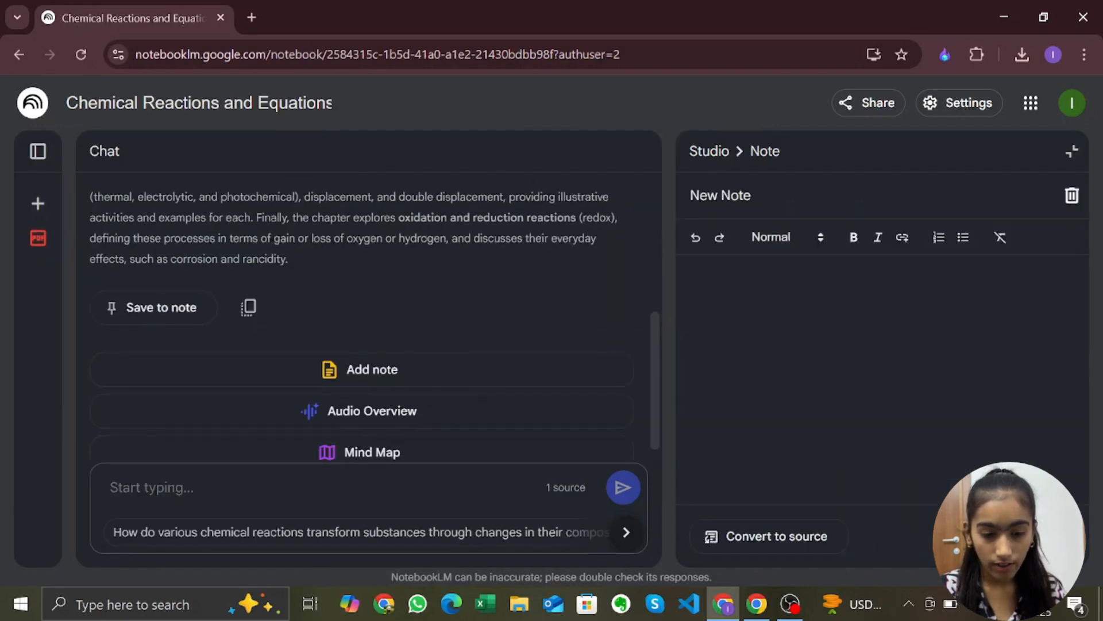
left_click(1072, 196)
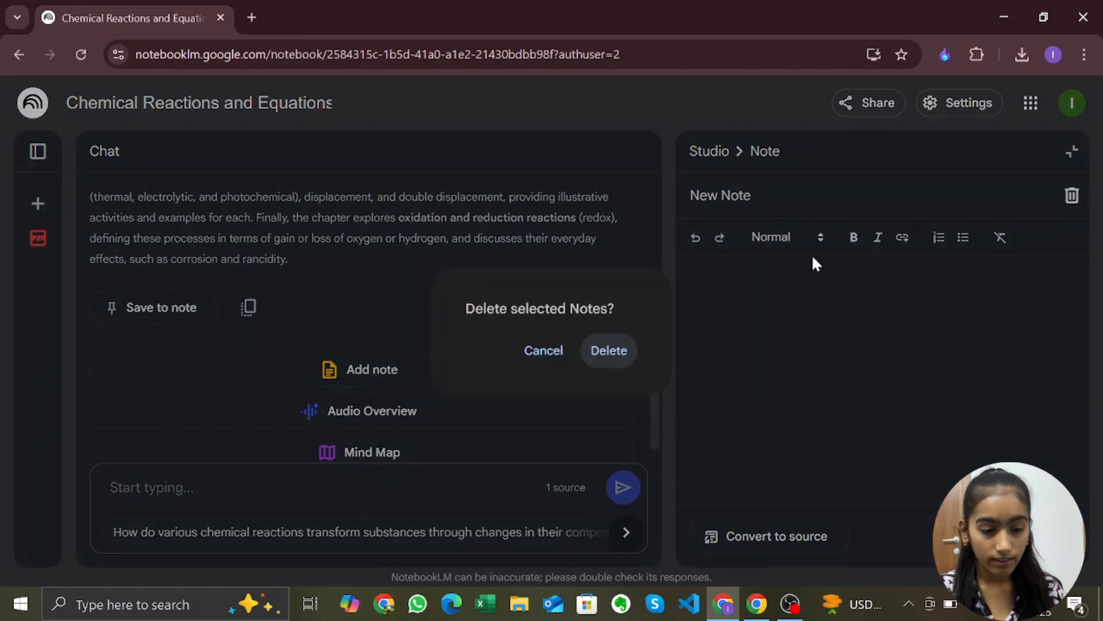
left_click(608, 351)
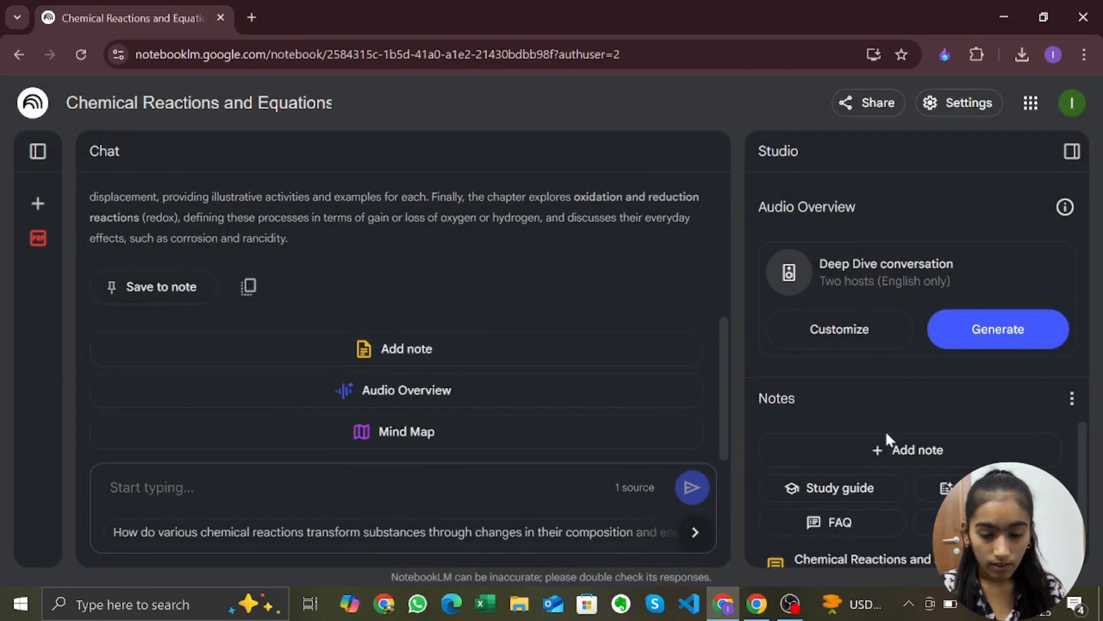
Open the generated study guide note and read through its core concepts, quiz, answer key and glossary of key terms
scroll(893, 454, "down", 1)
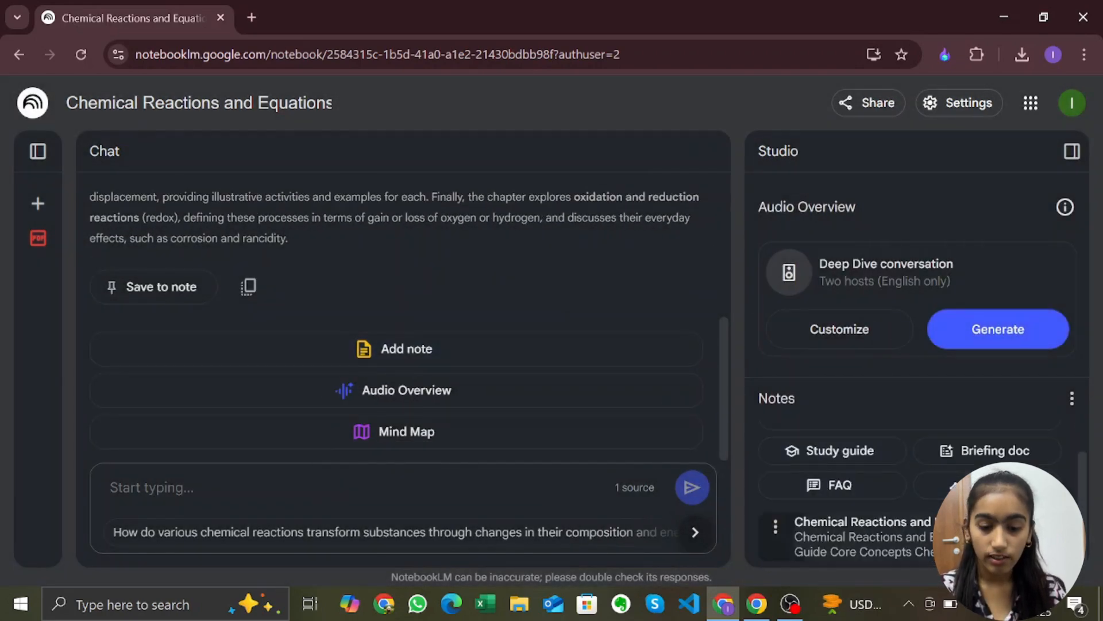
left_click(862, 536)
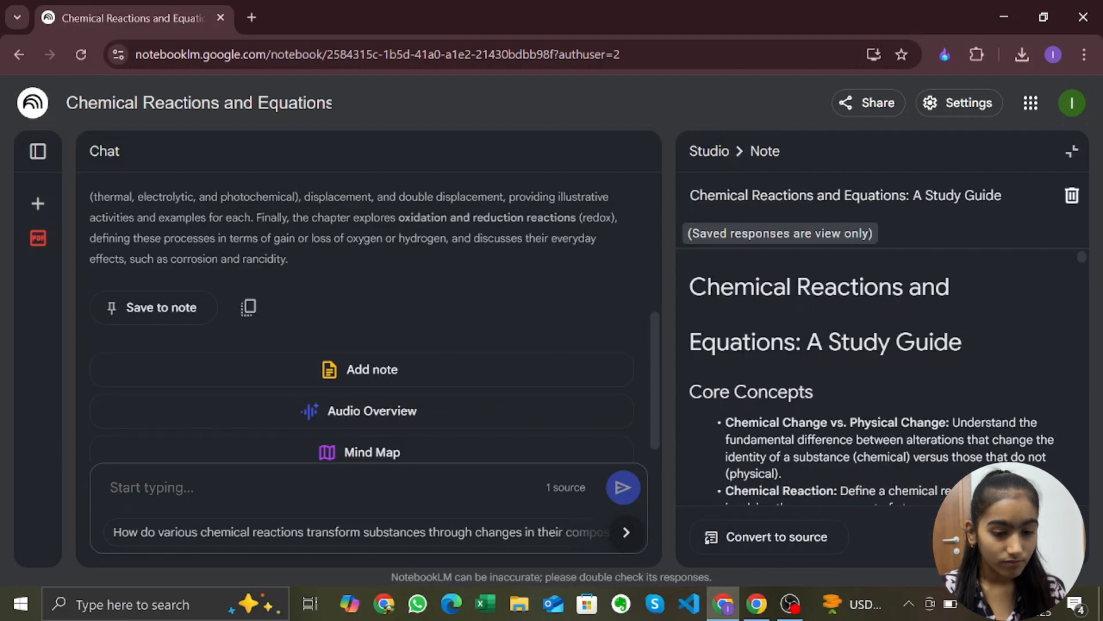
scroll(874, 376, "down", 2)
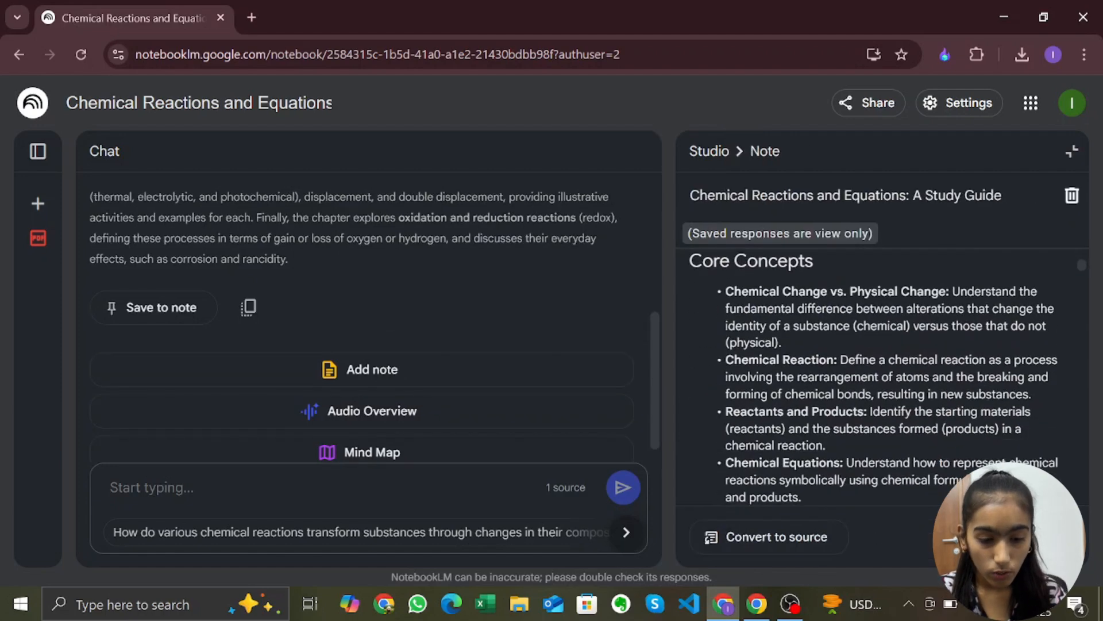
scroll(873, 376, "down", 3)
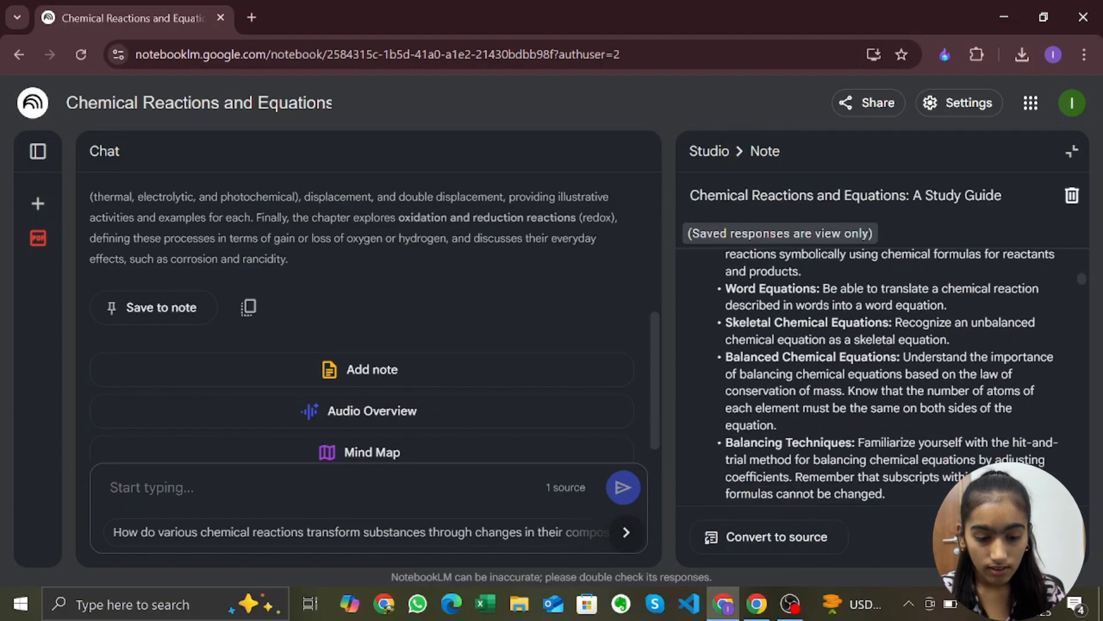
scroll(874, 376, "down", 5)
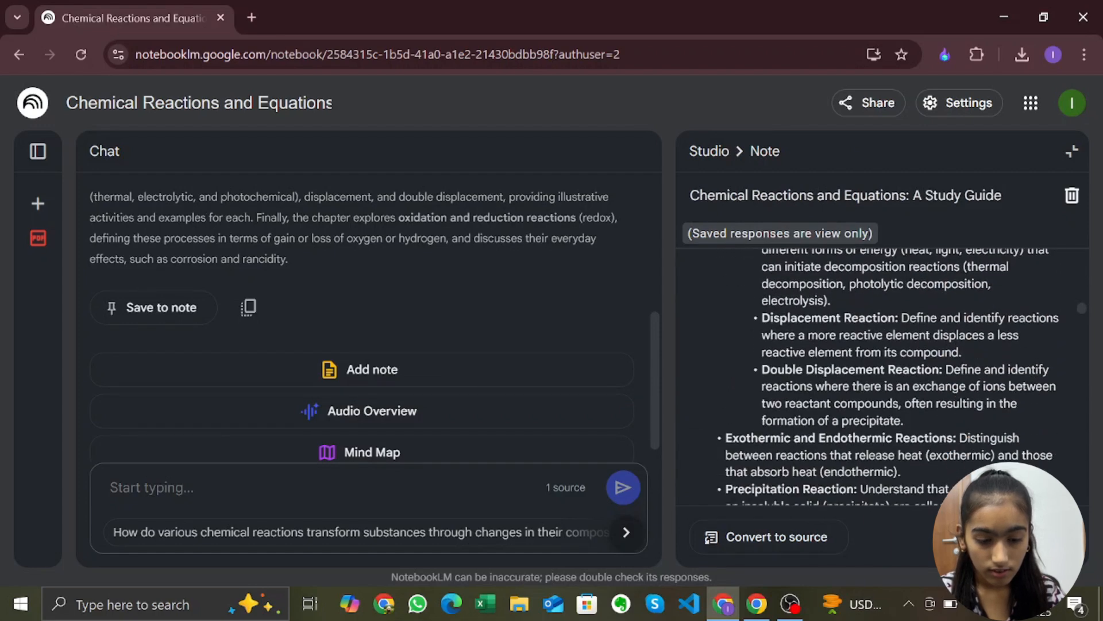
scroll(874, 376, "down", 5)
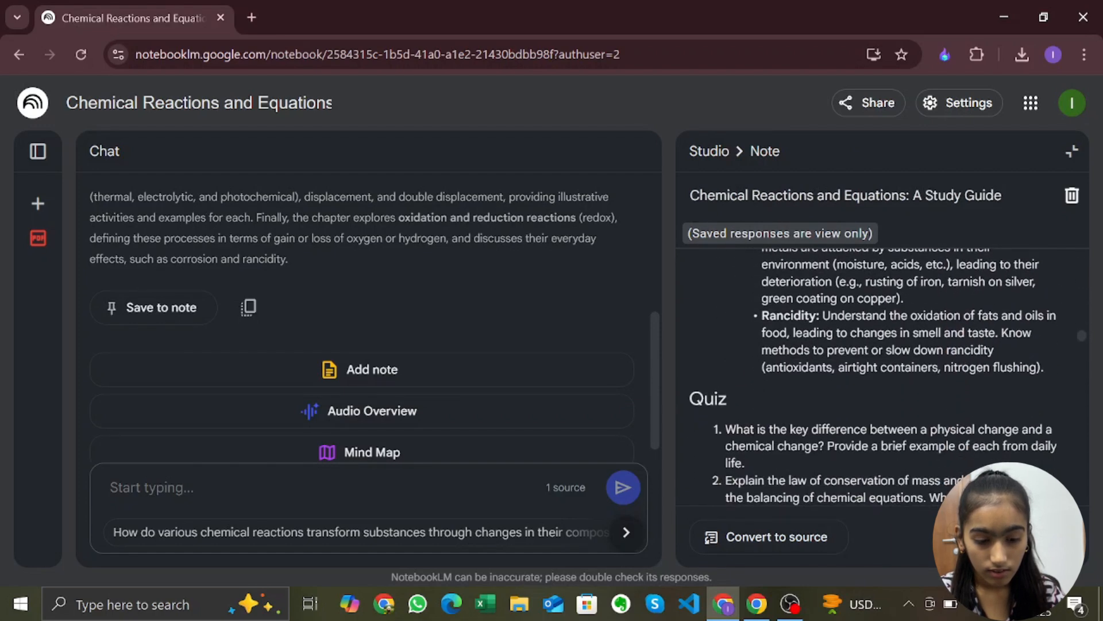
scroll(873, 376, "down", 6)
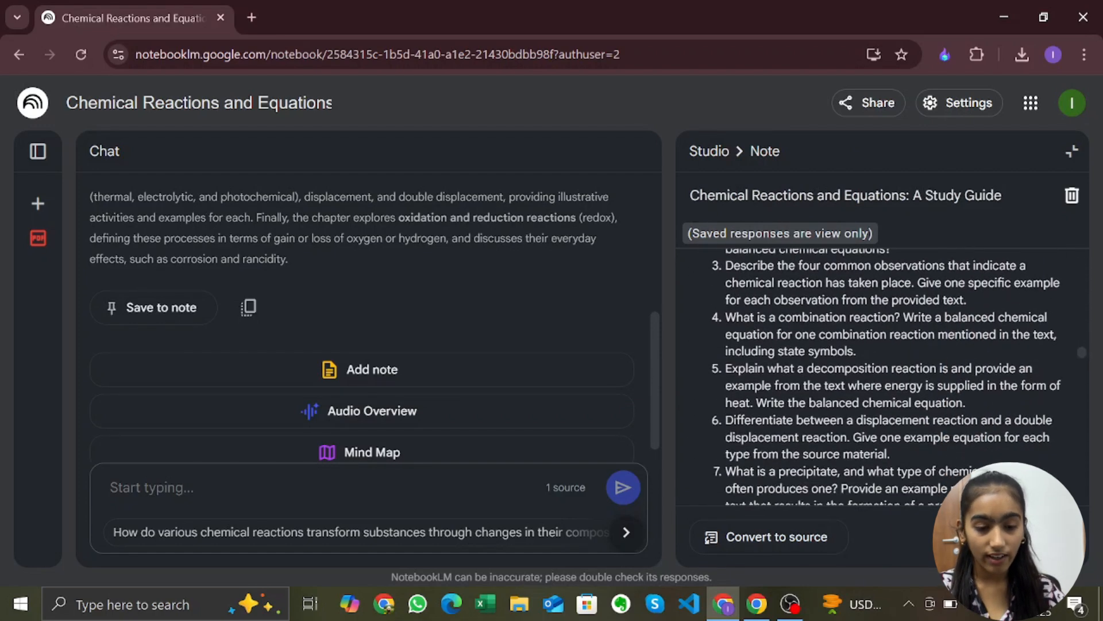
scroll(874, 376, "down", 6)
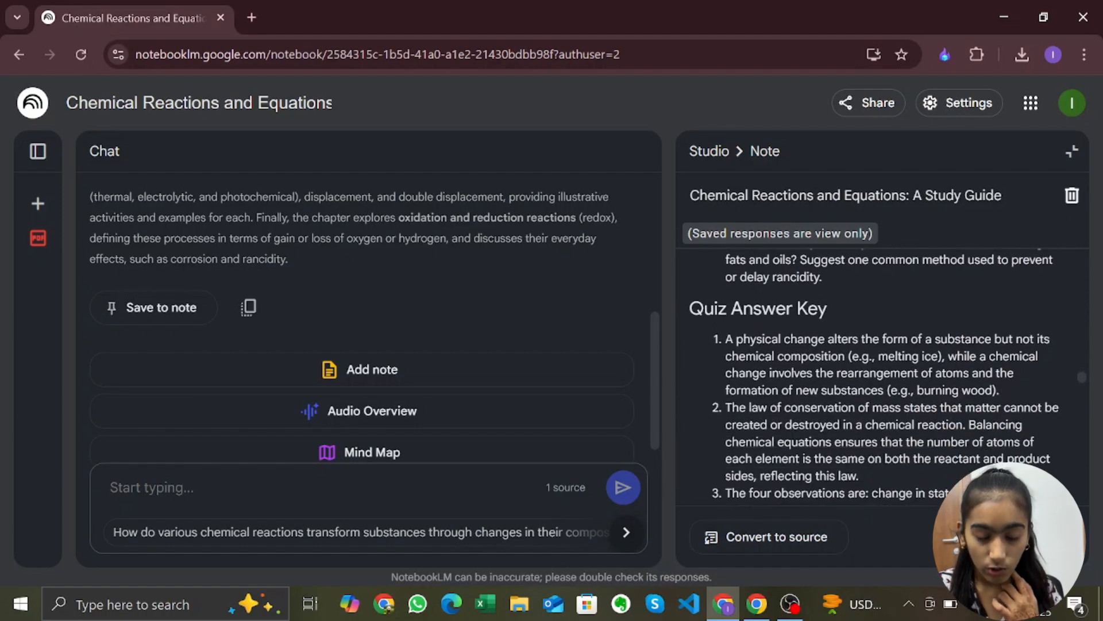
scroll(873, 376, "down", 12)
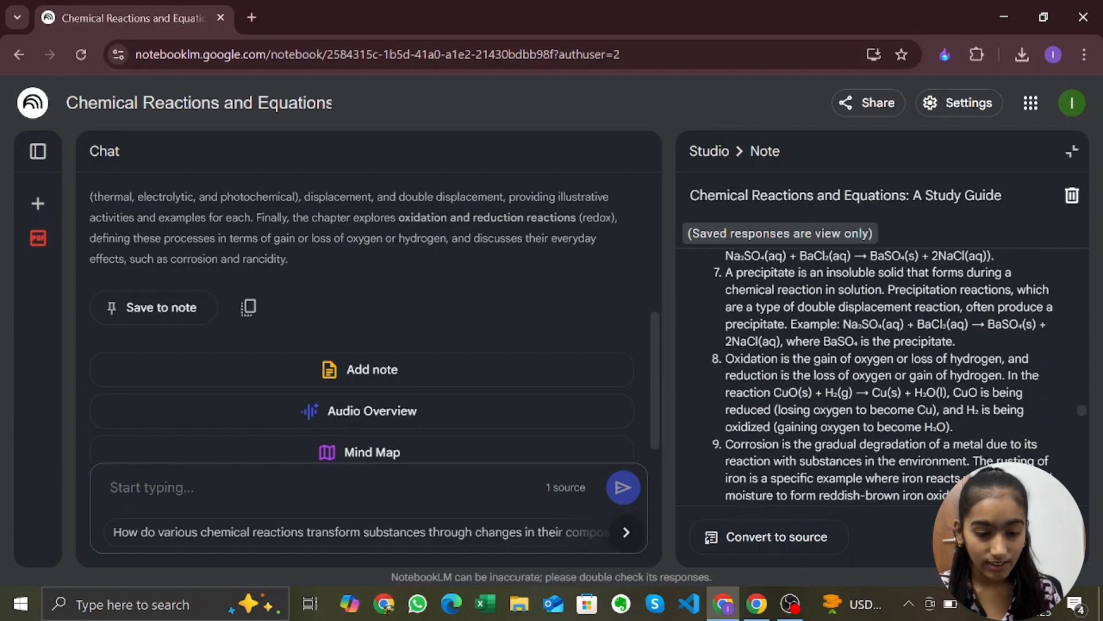
scroll(885, 373, "up", 4)
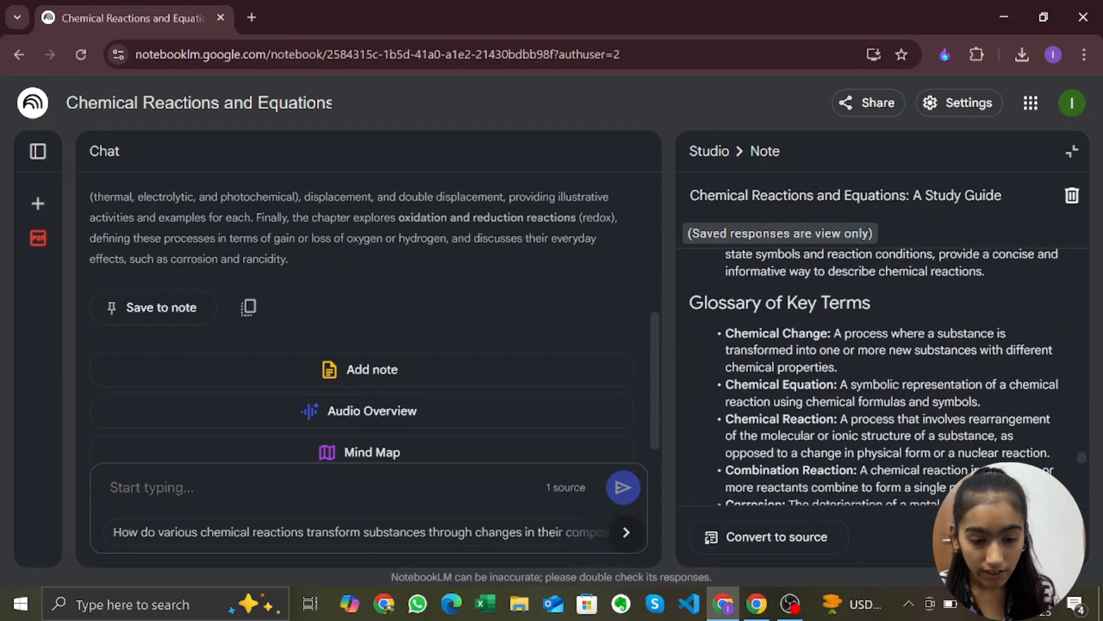
scroll(885, 377, "down", 8)
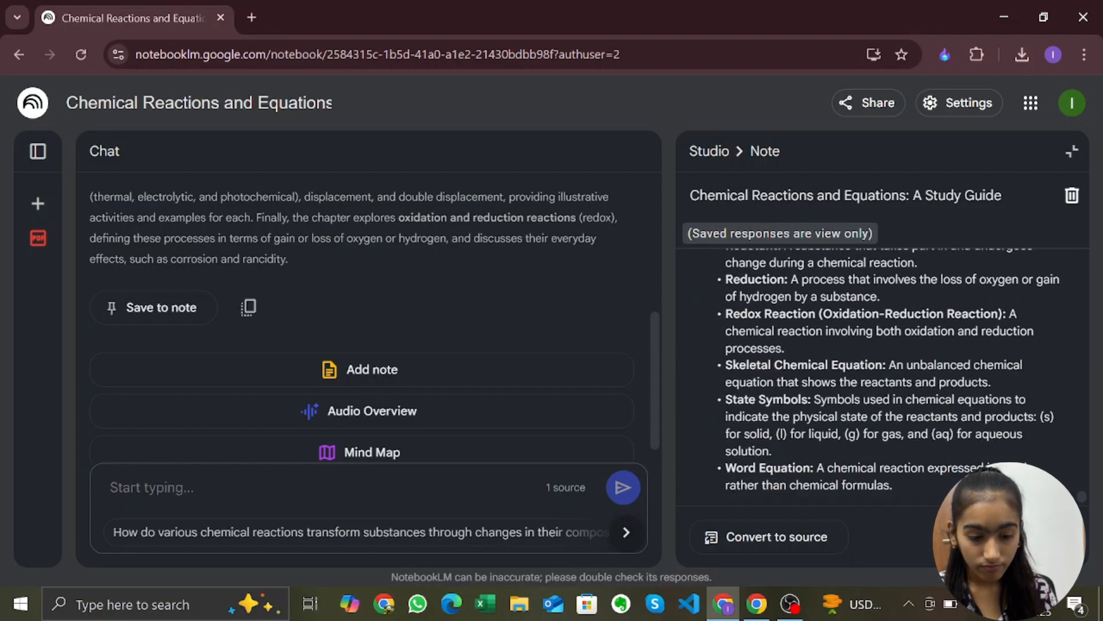
scroll(885, 376, "up", 15)
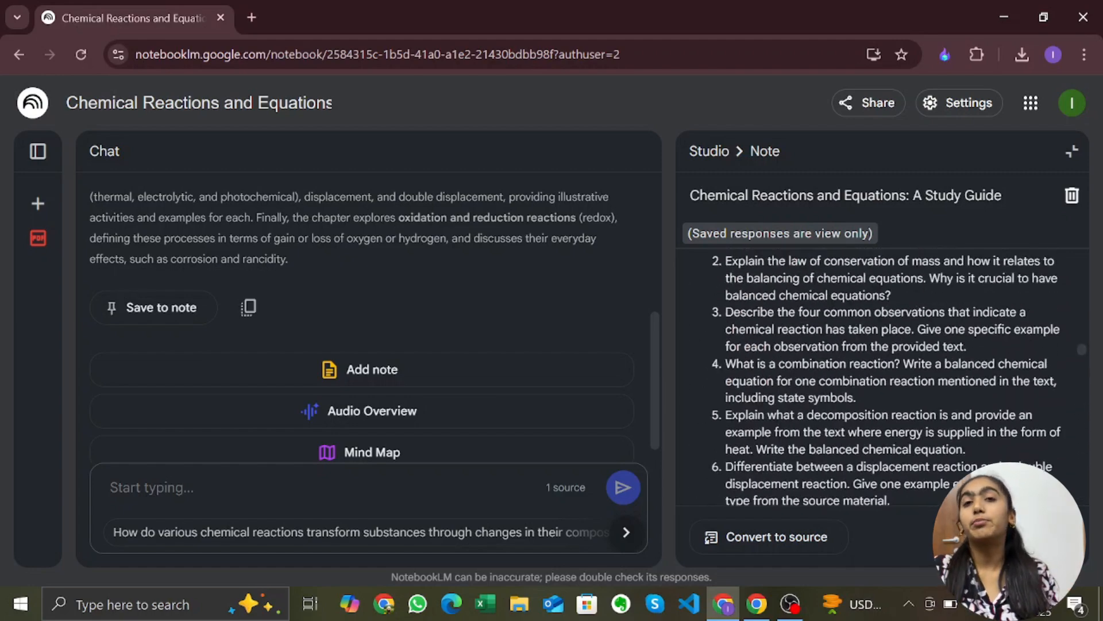
scroll(885, 376, "up", 15)
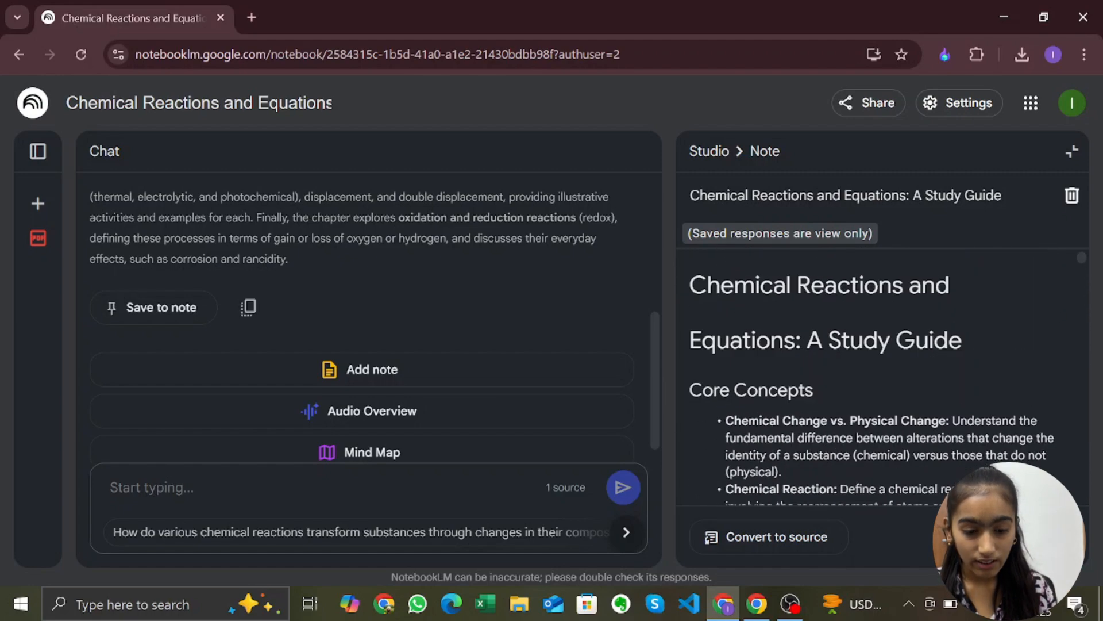
scroll(873, 377, "down", 2)
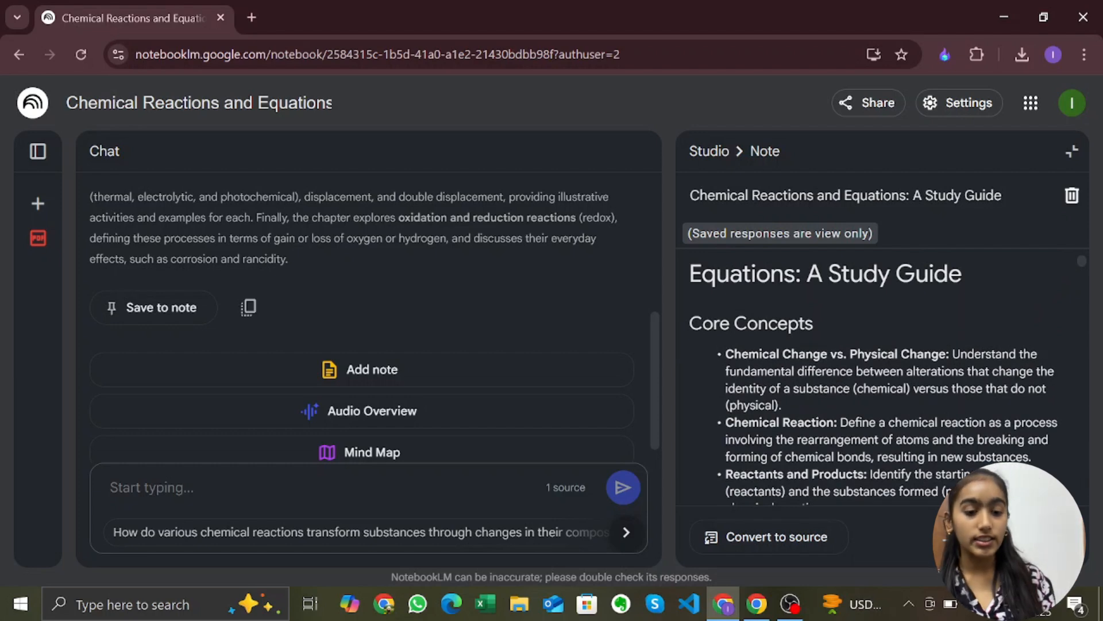
scroll(885, 376, "down", 2)
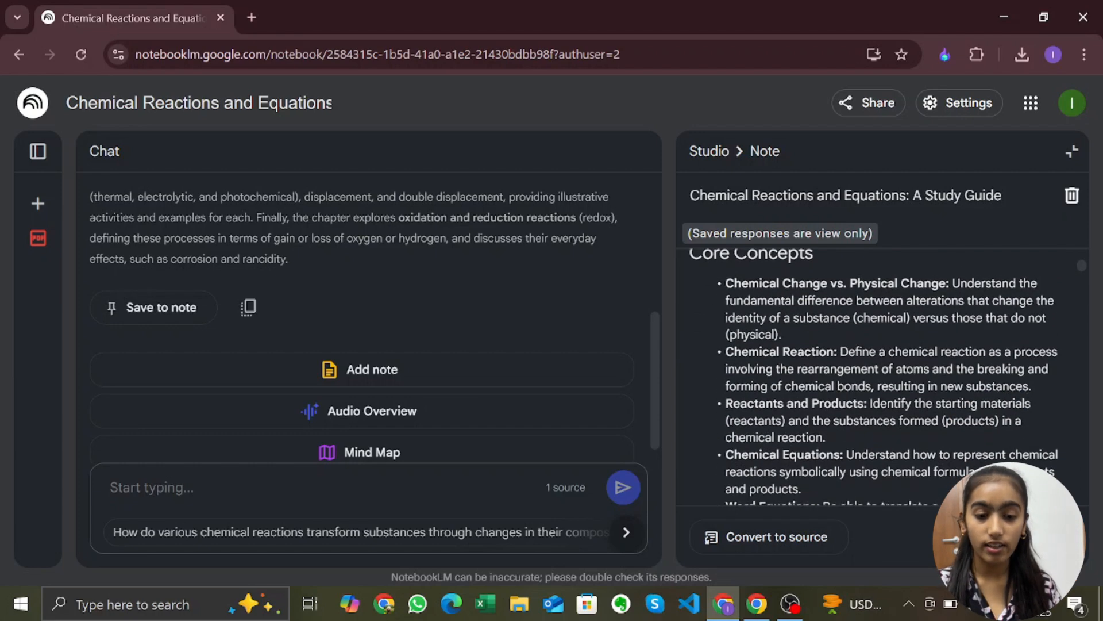
scroll(885, 377, "down", 1)
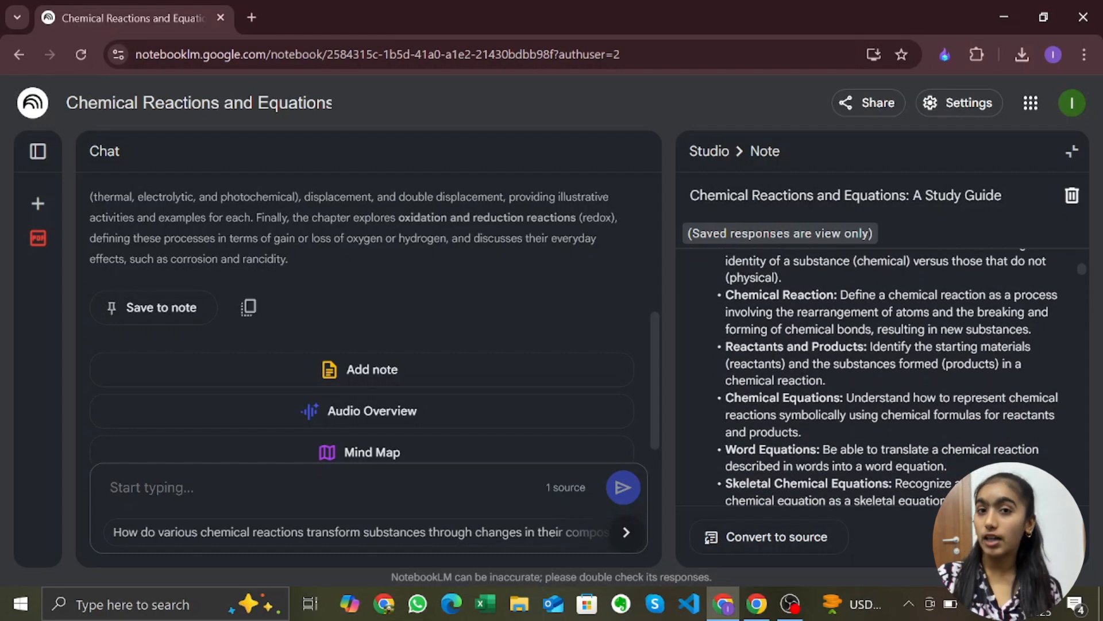
Ask in the notebook chat: "Provide the summary of the chapter."
left_click(334, 469)
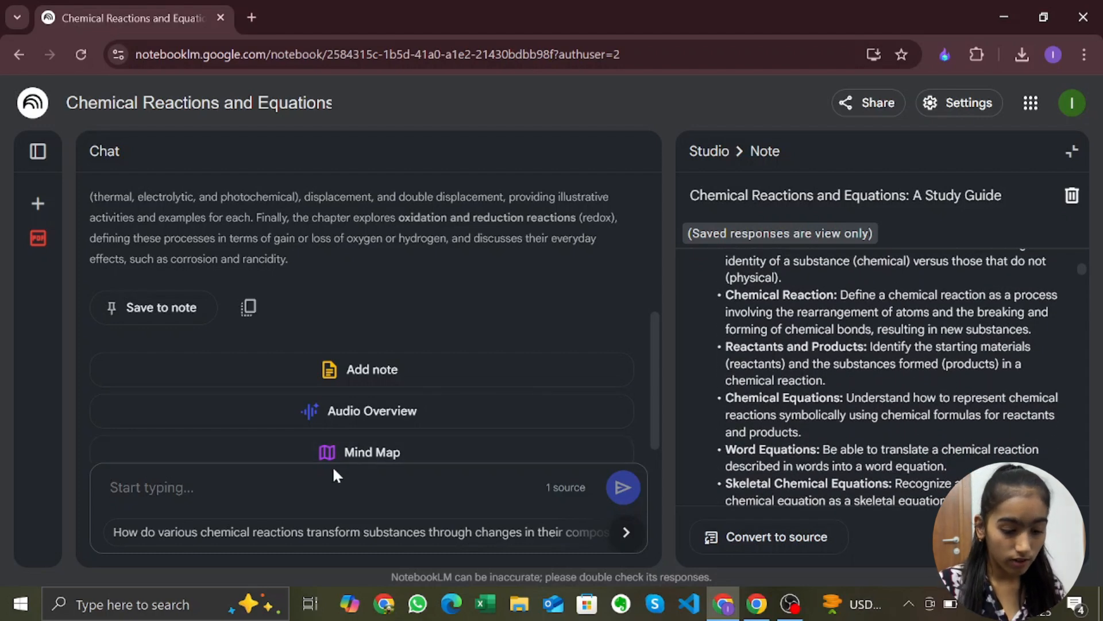
type("Provide the summary of the chapter.")
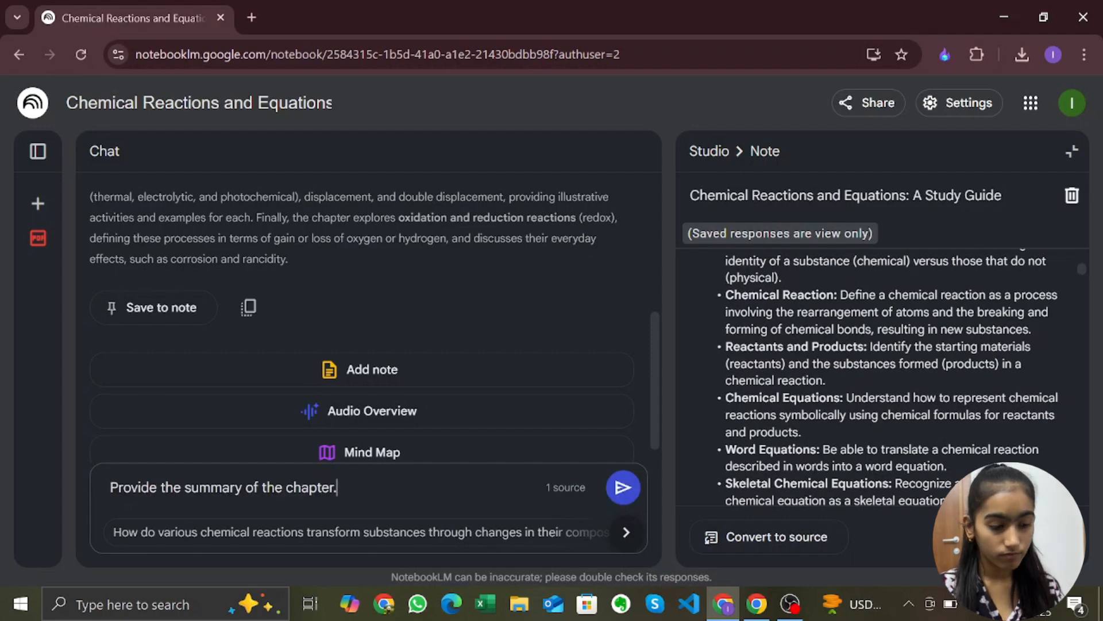
key("Return")
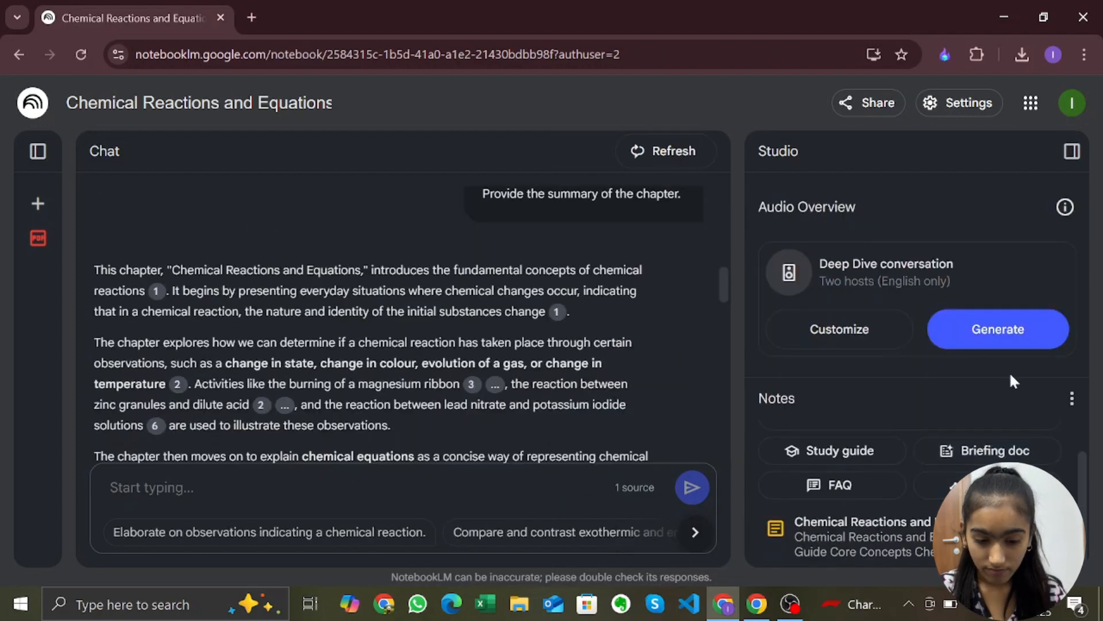
Generate a briefing doc from the chapter source
left_click(989, 451)
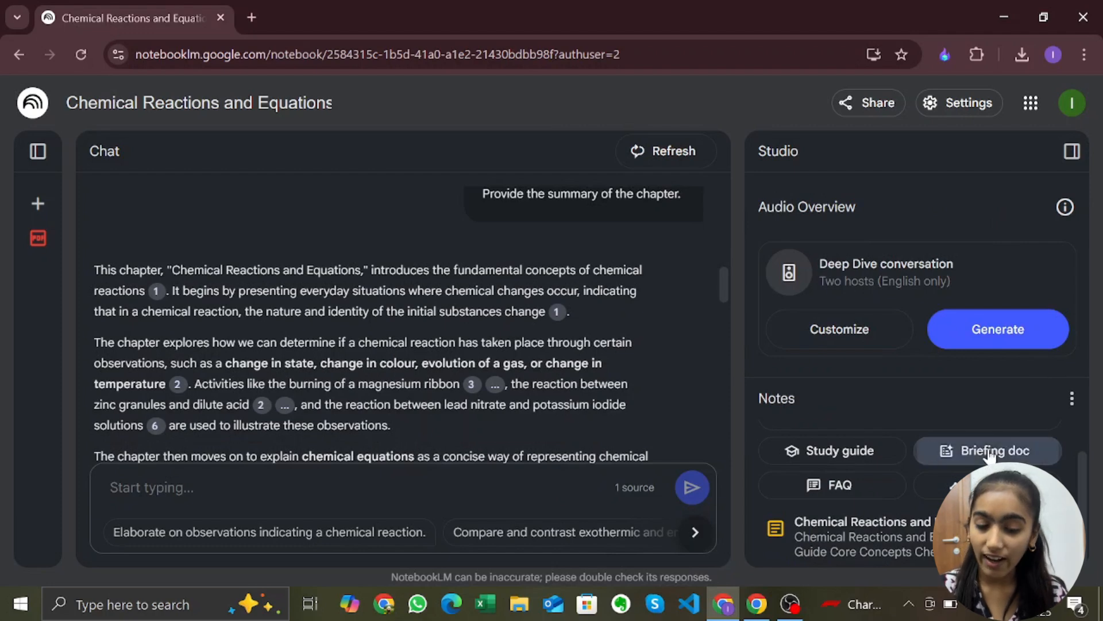
scroll(989, 454, "down", 1)
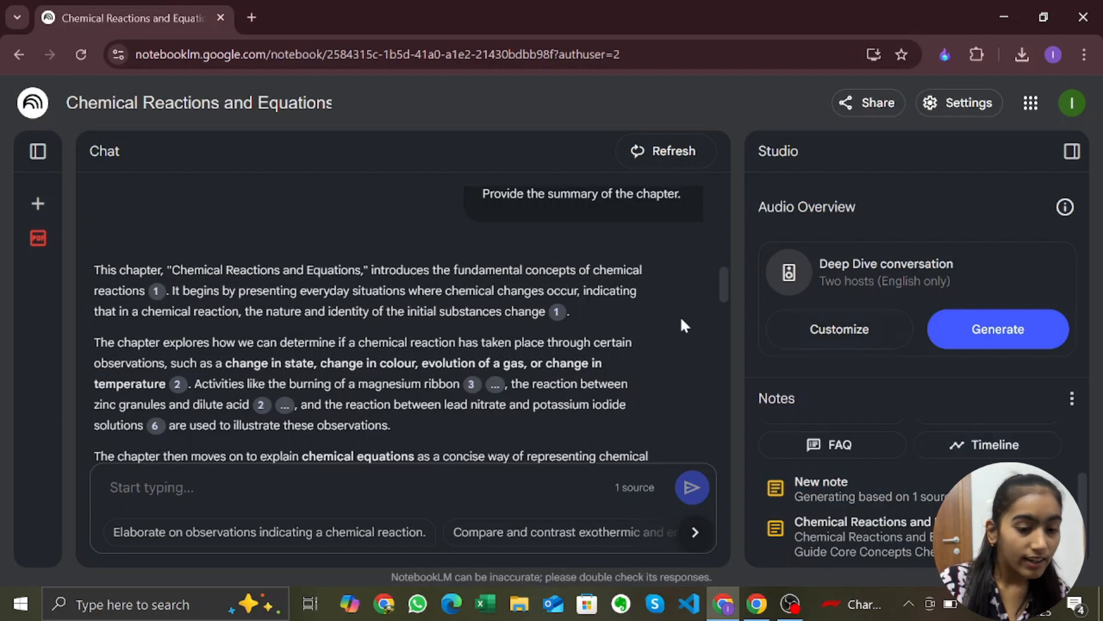
Read through the chapter summary in the chat, from chemical equations and balancing to reaction types, redox, corrosion and rancidity
scroll(673, 318, "down", 2)
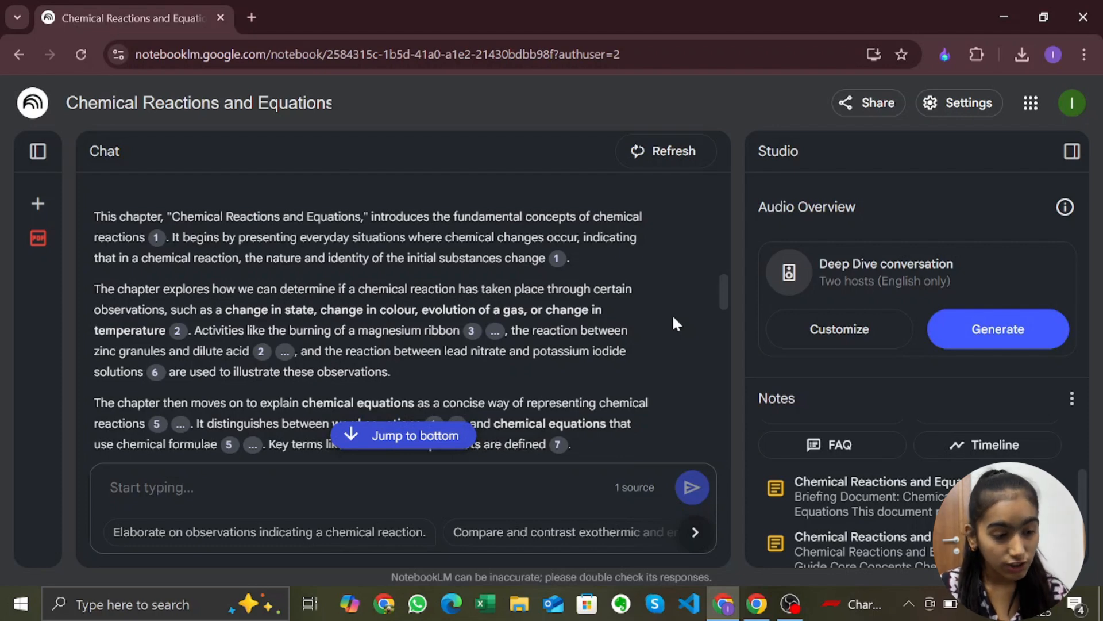
scroll(673, 317, "down", 1)
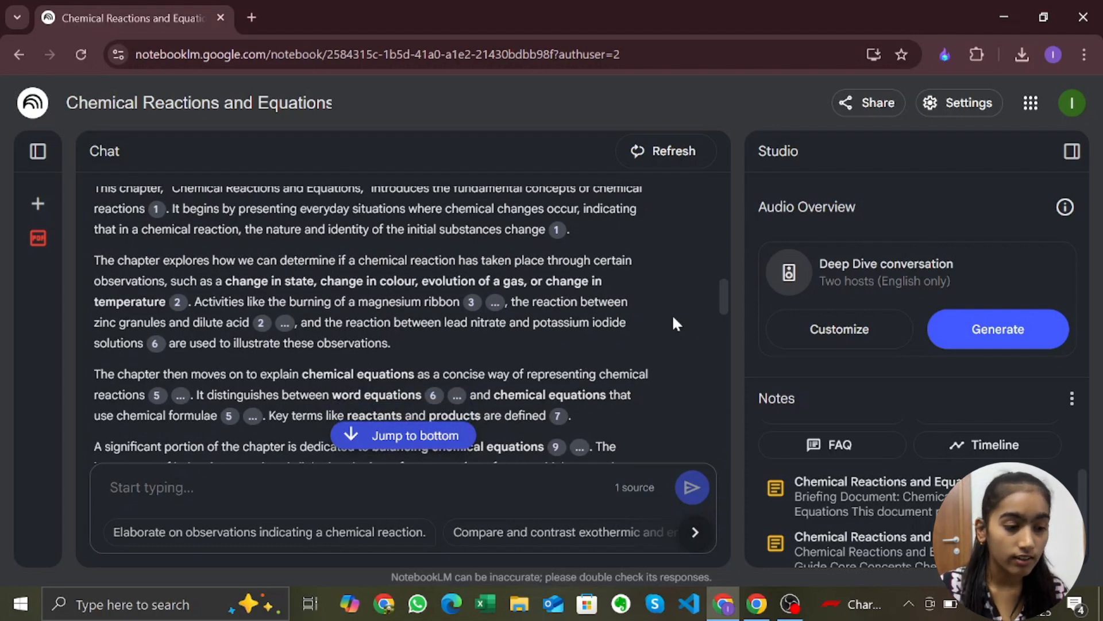
scroll(673, 323, "down", 5)
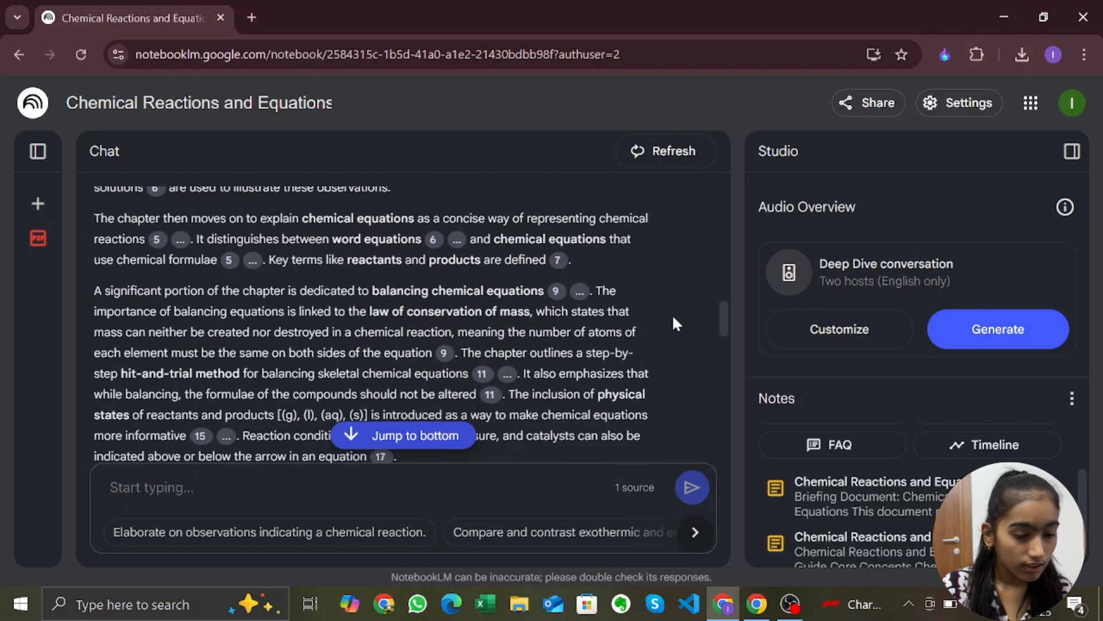
scroll(673, 323, "down", 3)
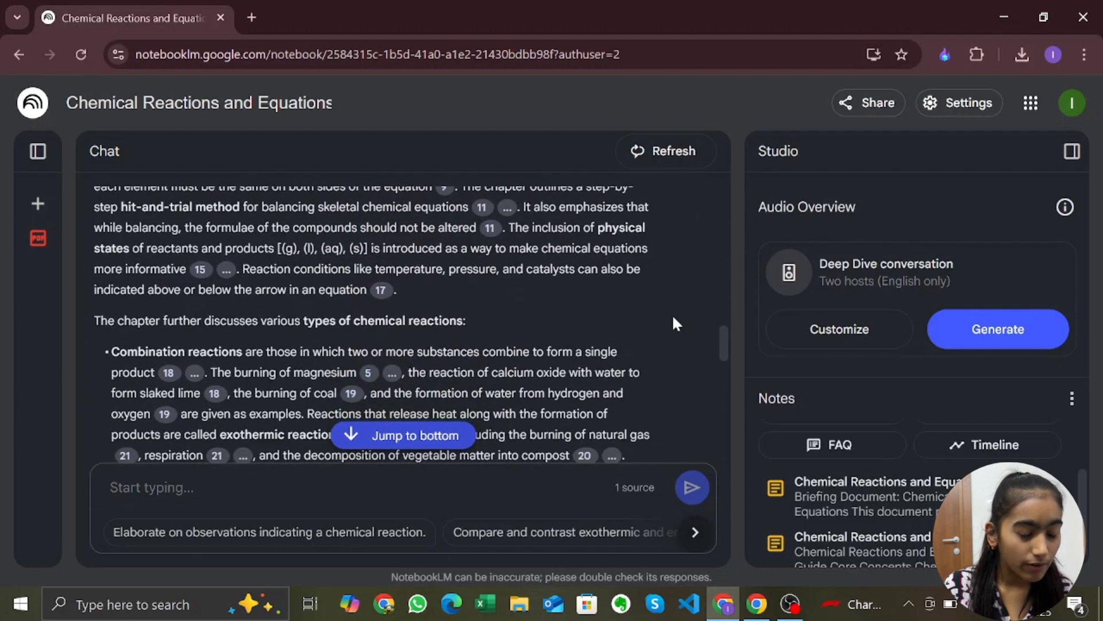
scroll(673, 323, "down", 4)
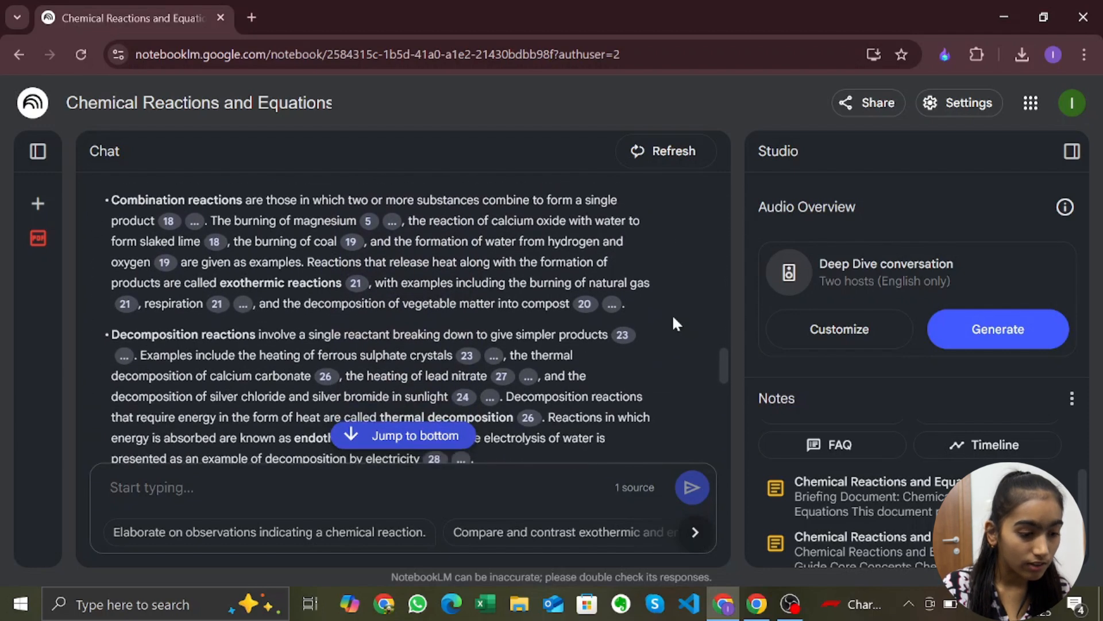
scroll(674, 322, "down", 4)
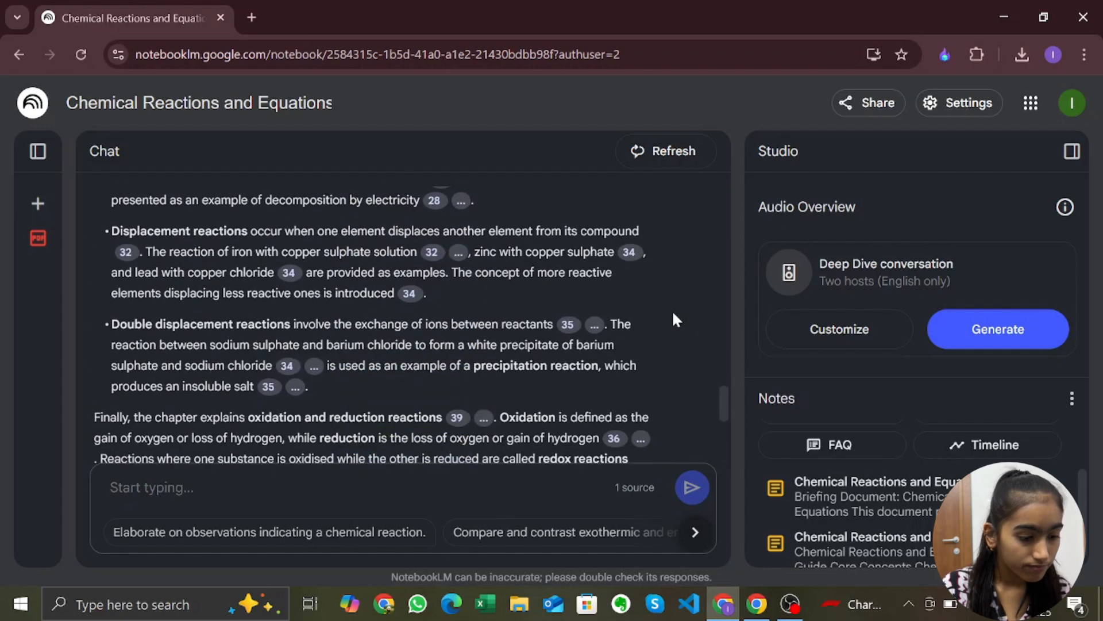
scroll(675, 299, "down", 2)
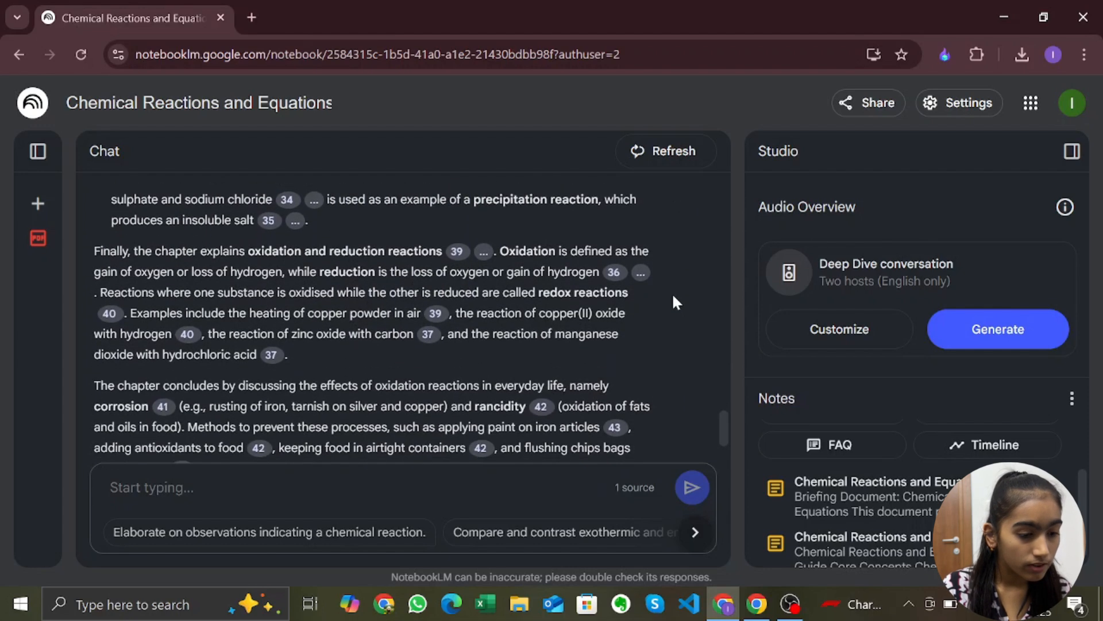
scroll(675, 303, "down", 1)
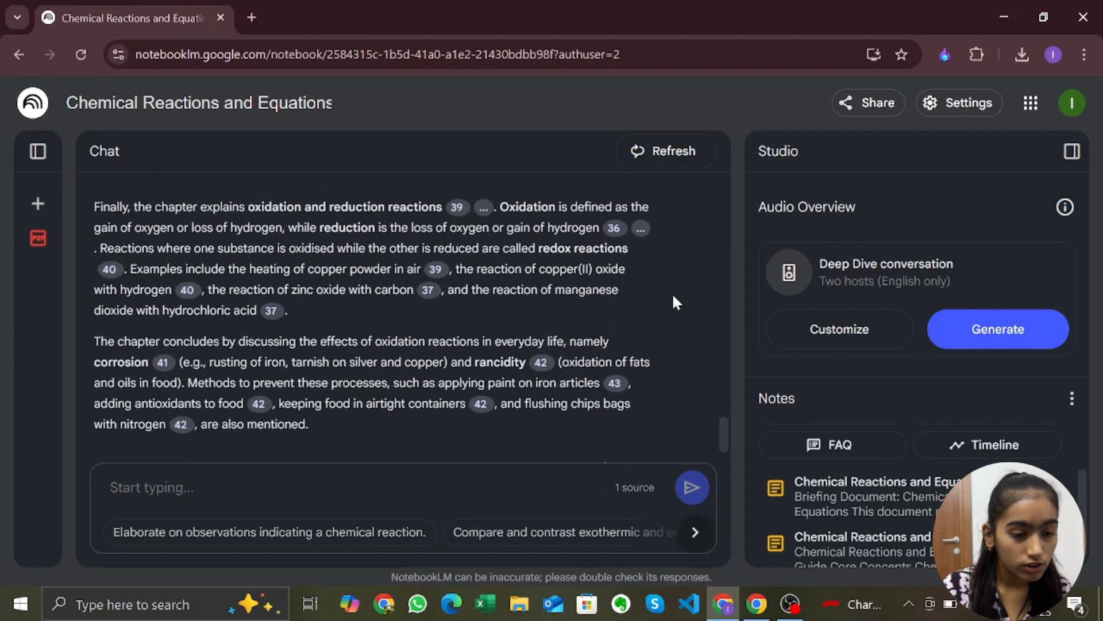
scroll(678, 301, "up", 15)
scroll(688, 313, "down", 6)
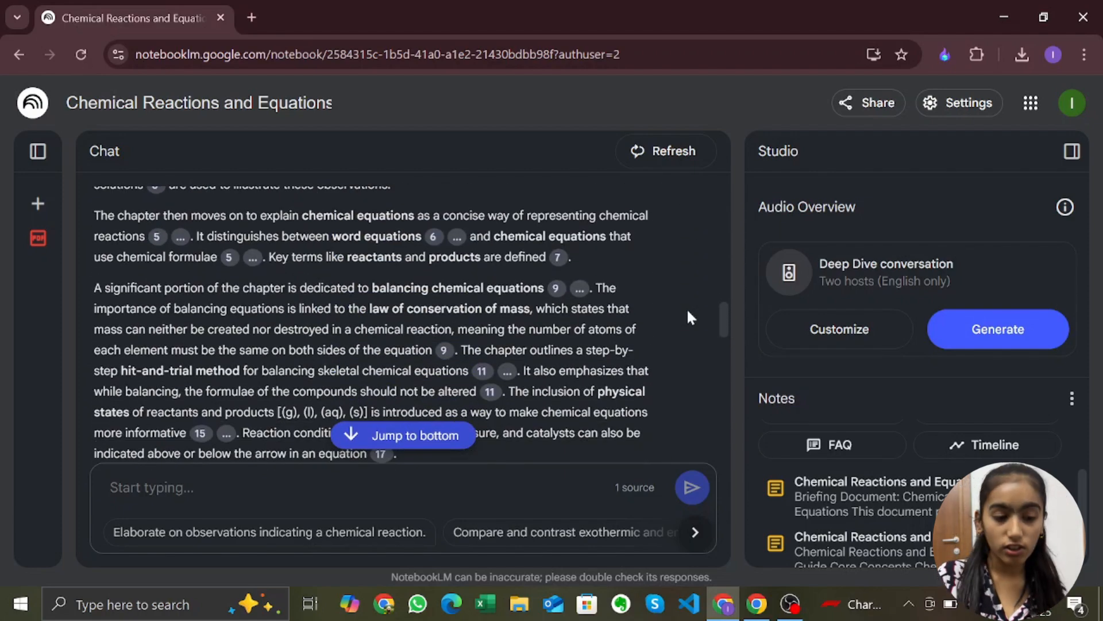
scroll(687, 315, "up", 1)
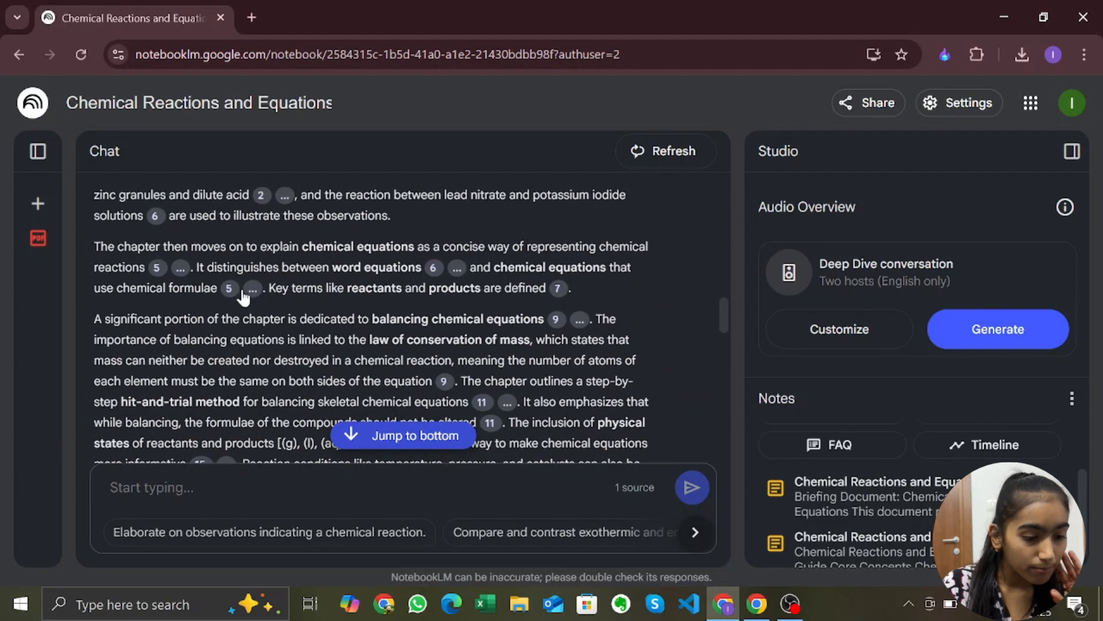
Open citations 5 and 2 in the chat summary and check the highlighted passages they refer to in Chem chap.pdf
left_click(230, 288)
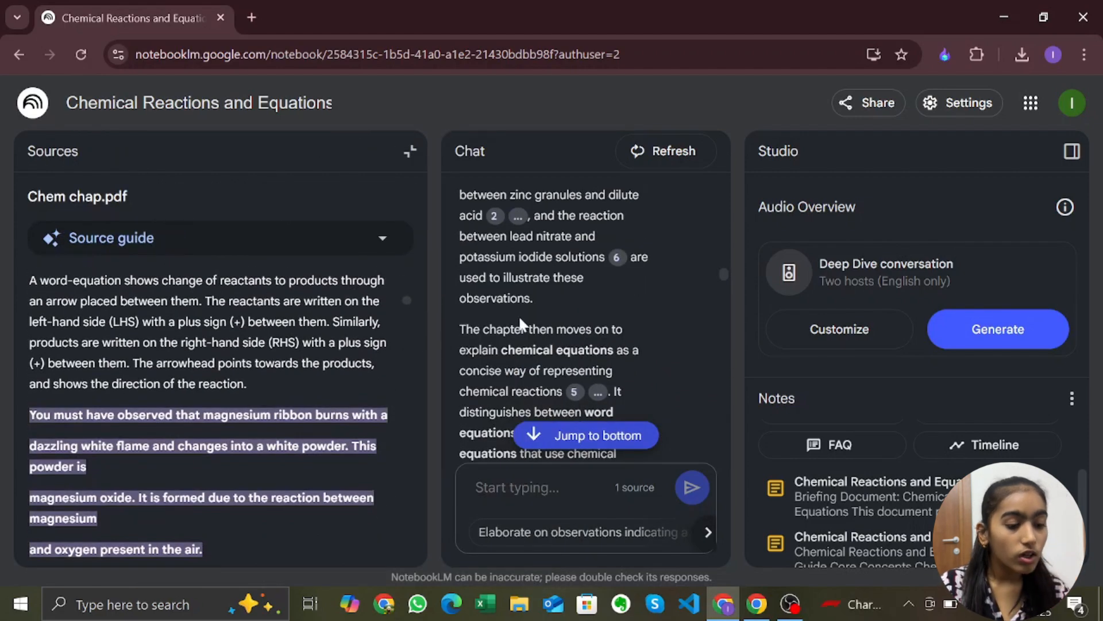
scroll(337, 362, "down", 4)
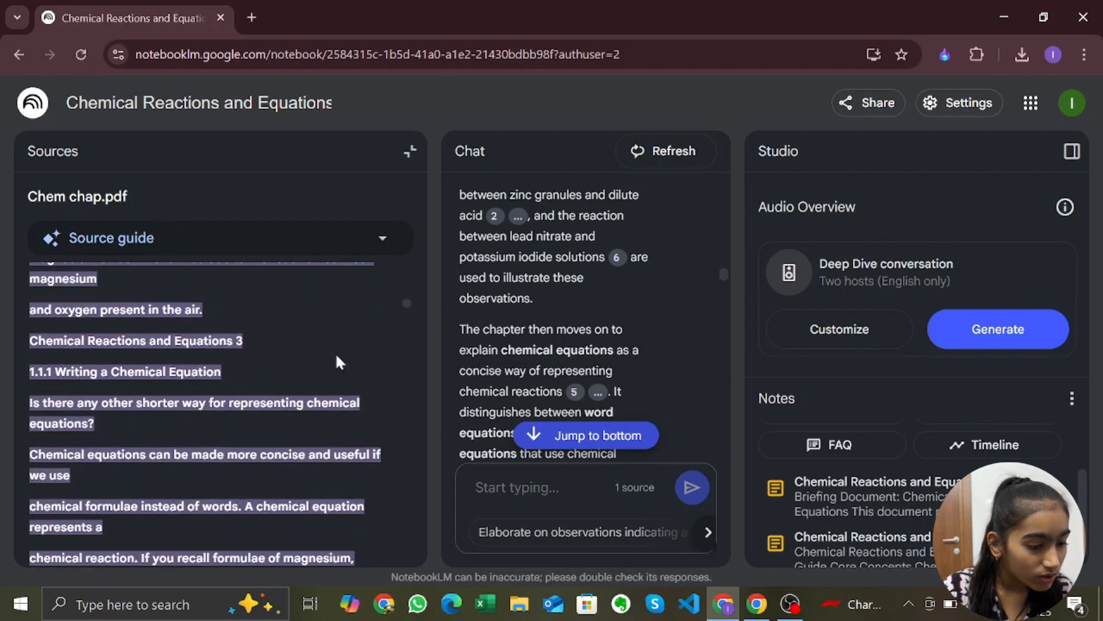
scroll(338, 362, "up", 6)
scroll(337, 359, "up", 1)
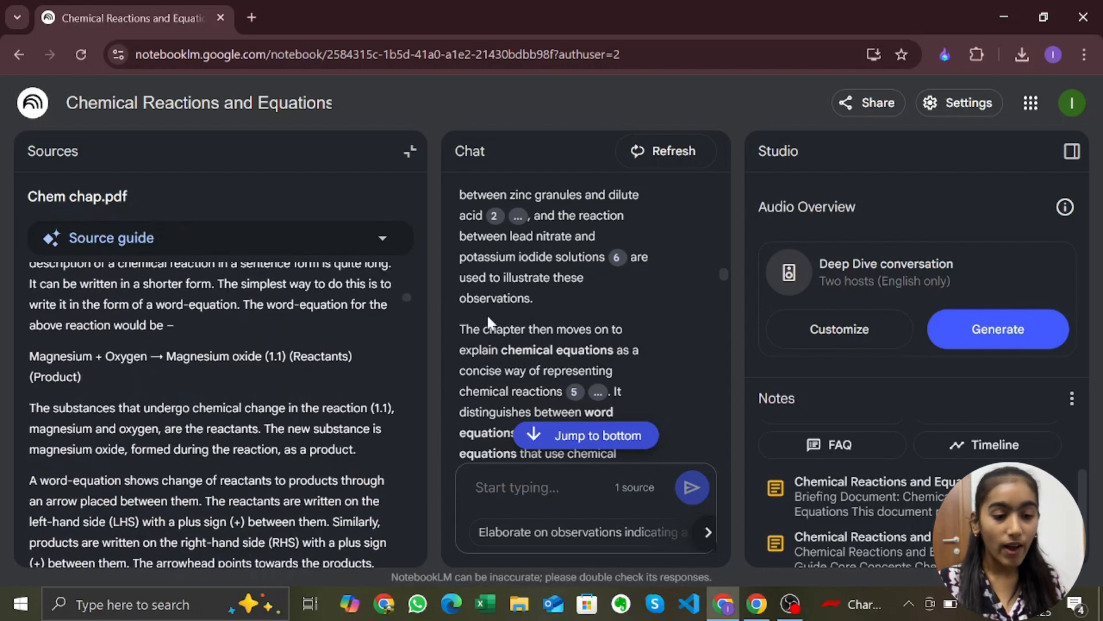
scroll(555, 322, "up", 3)
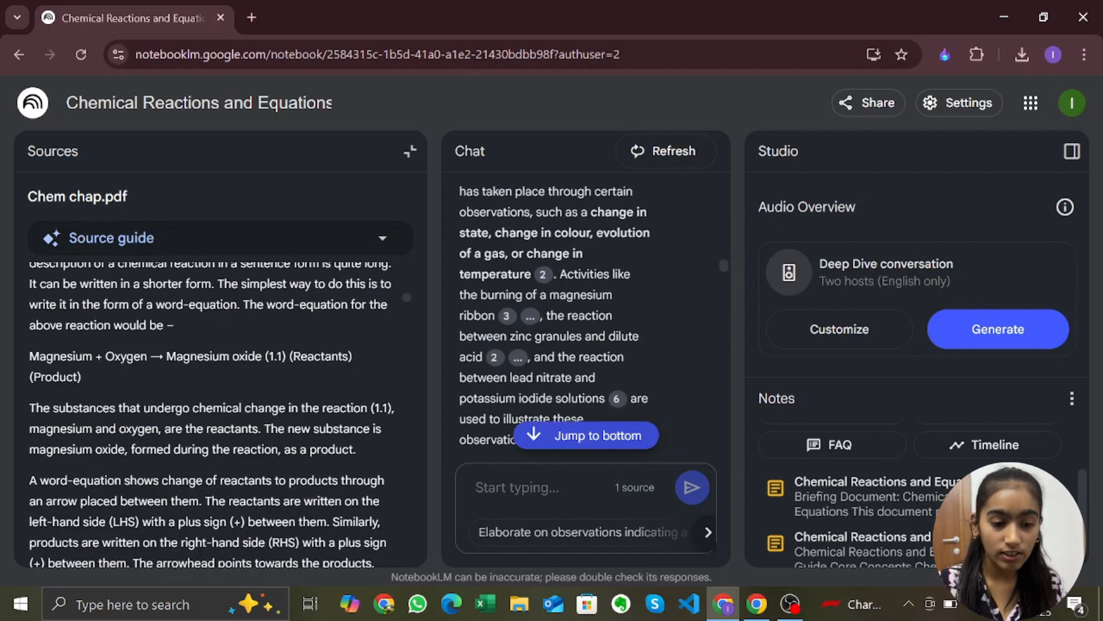
left_click(543, 274)
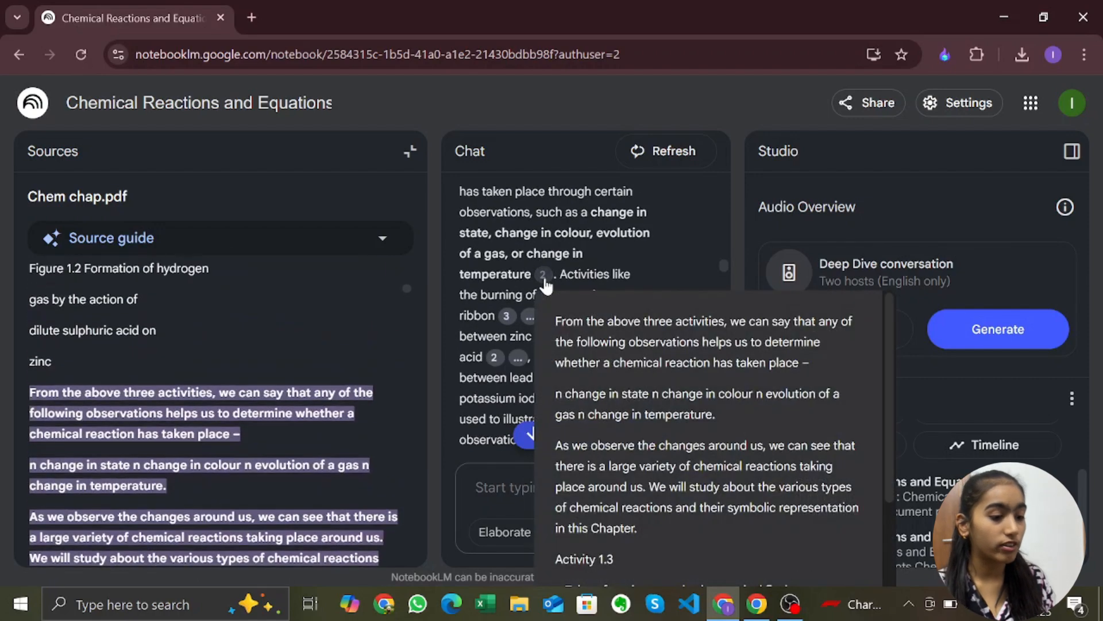
scroll(163, 376, "down", 1)
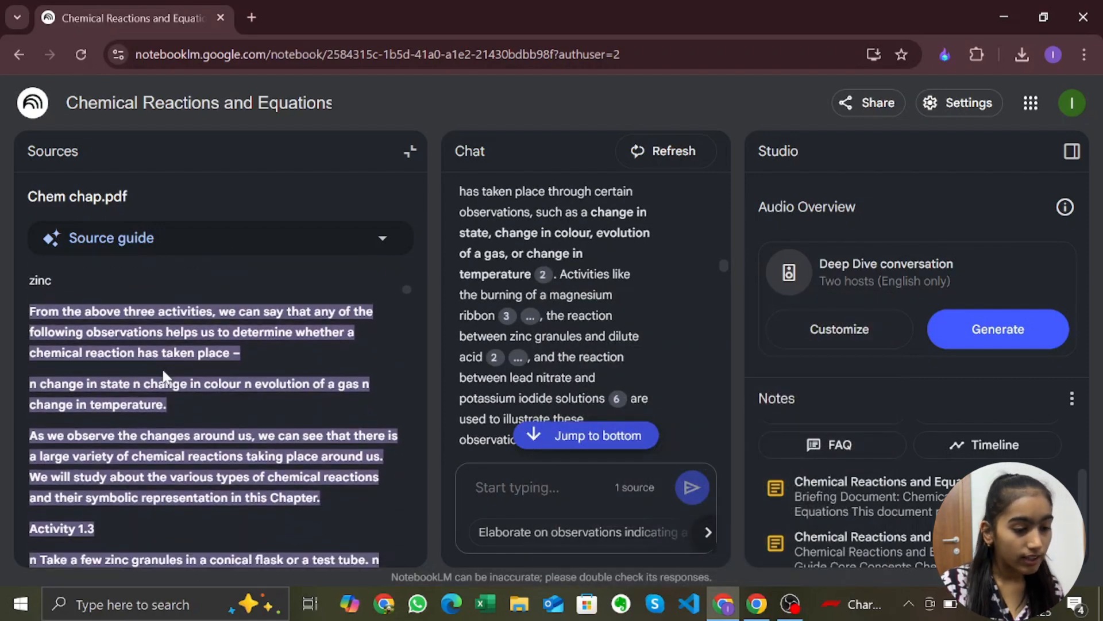
scroll(549, 261, "down", 5)
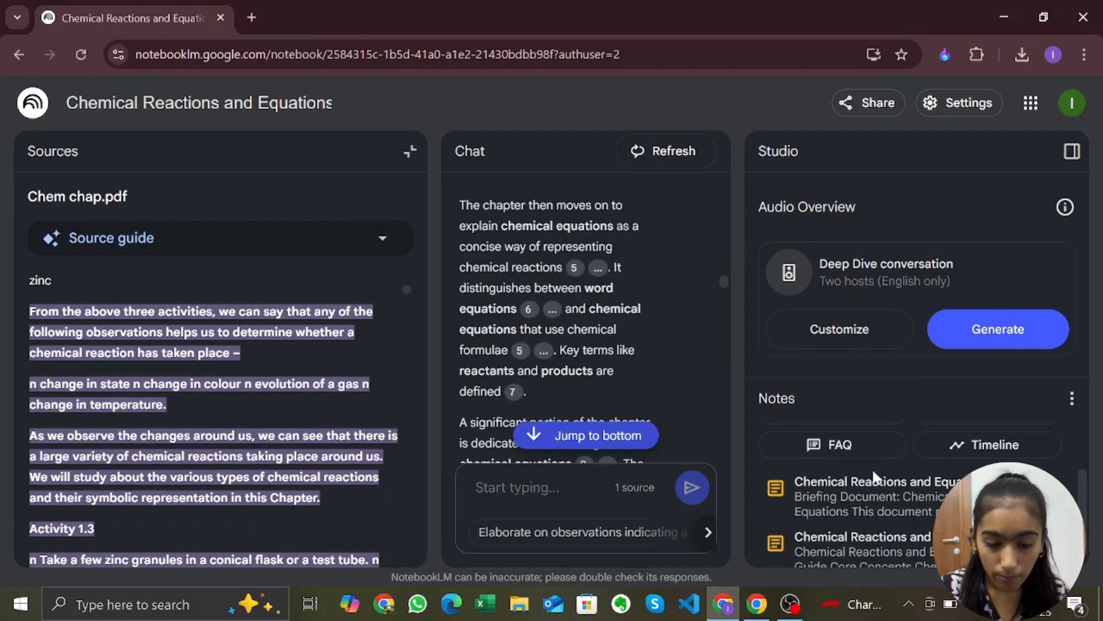
Open the generated briefing document note and read through its main themes and most important ideas and facts
left_click(877, 482)
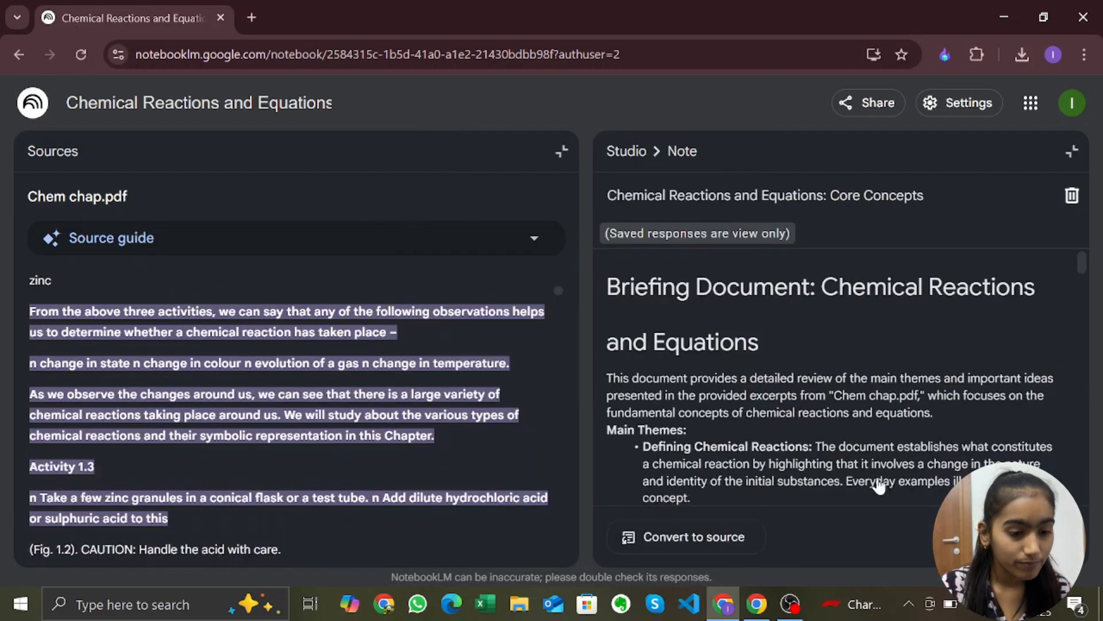
scroll(879, 485, "down", 2)
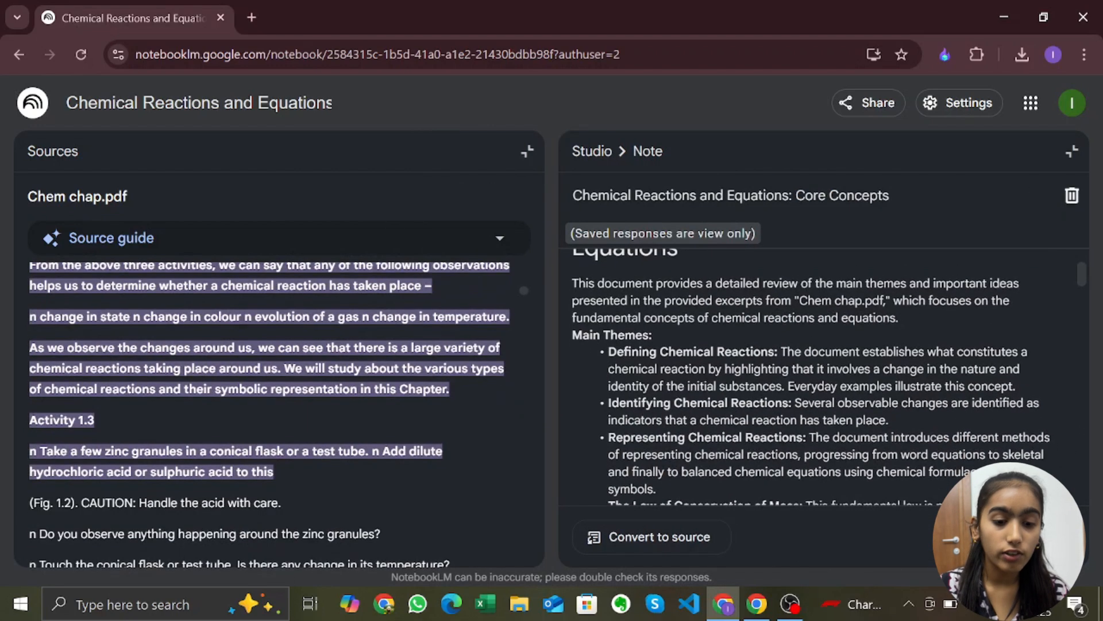
scroll(805, 377, "down", 3)
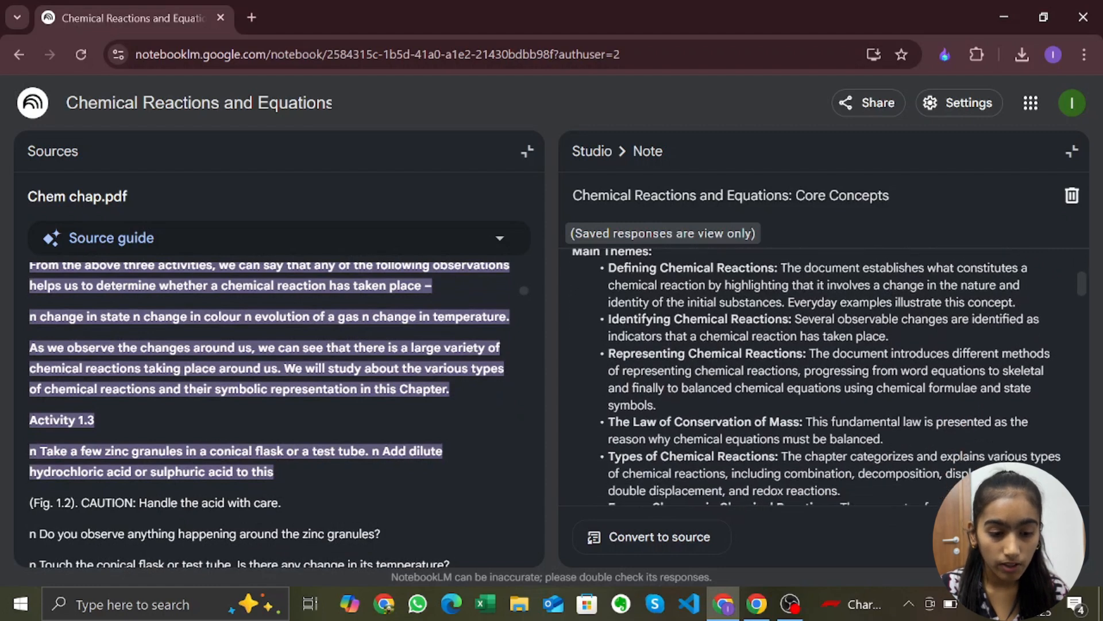
scroll(804, 377, "down", 5)
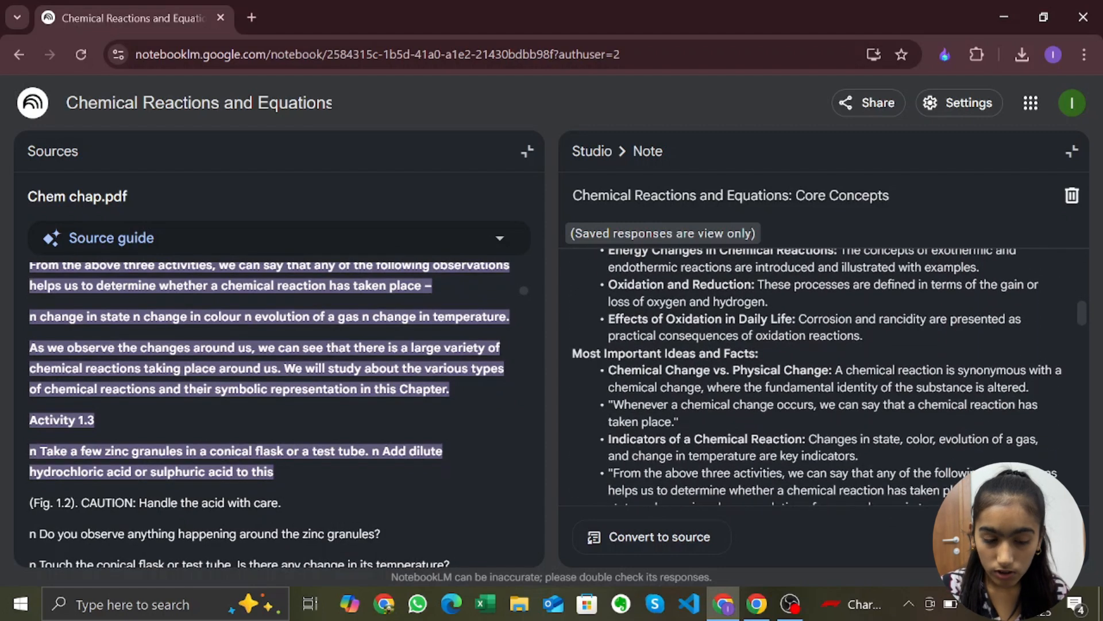
scroll(804, 376, "down", 6)
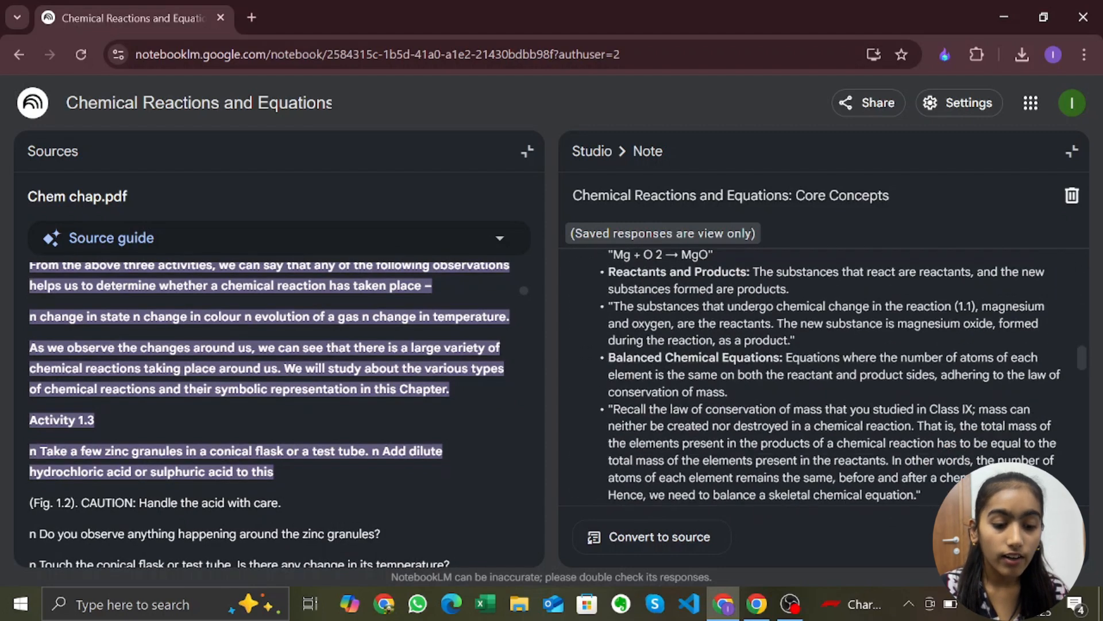
scroll(804, 377, "down", 8)
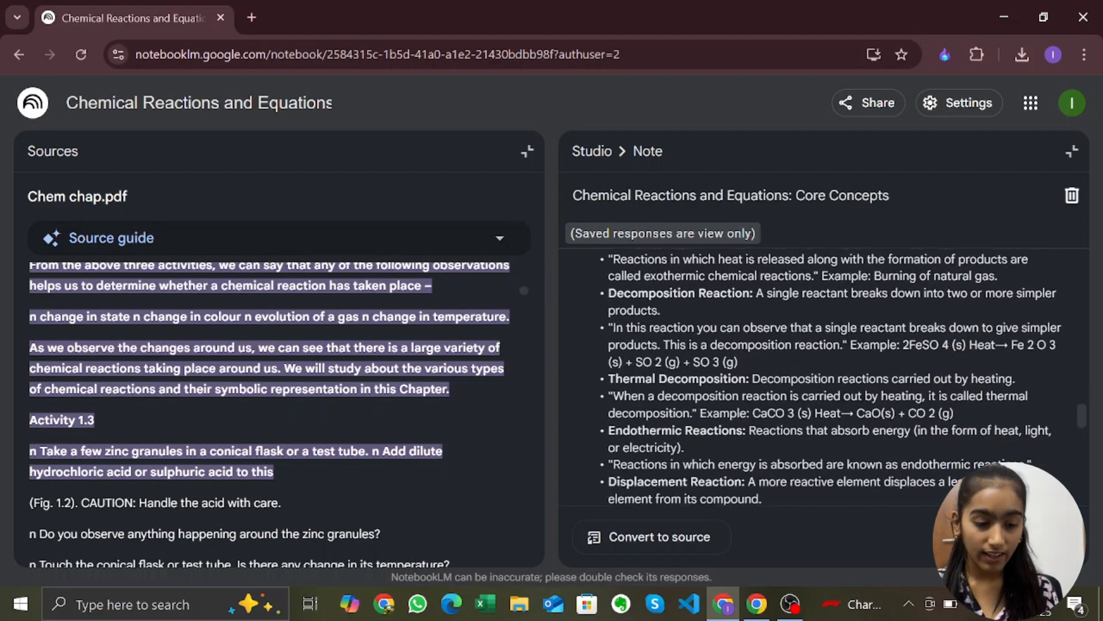
scroll(805, 376, "down", 8)
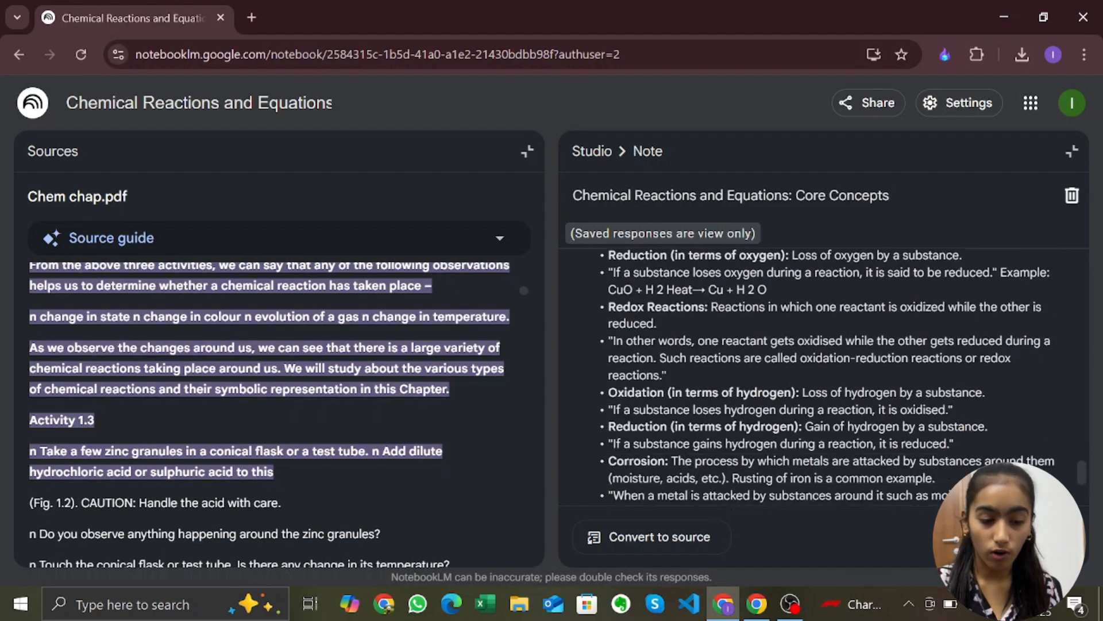
scroll(805, 377, "down", 4)
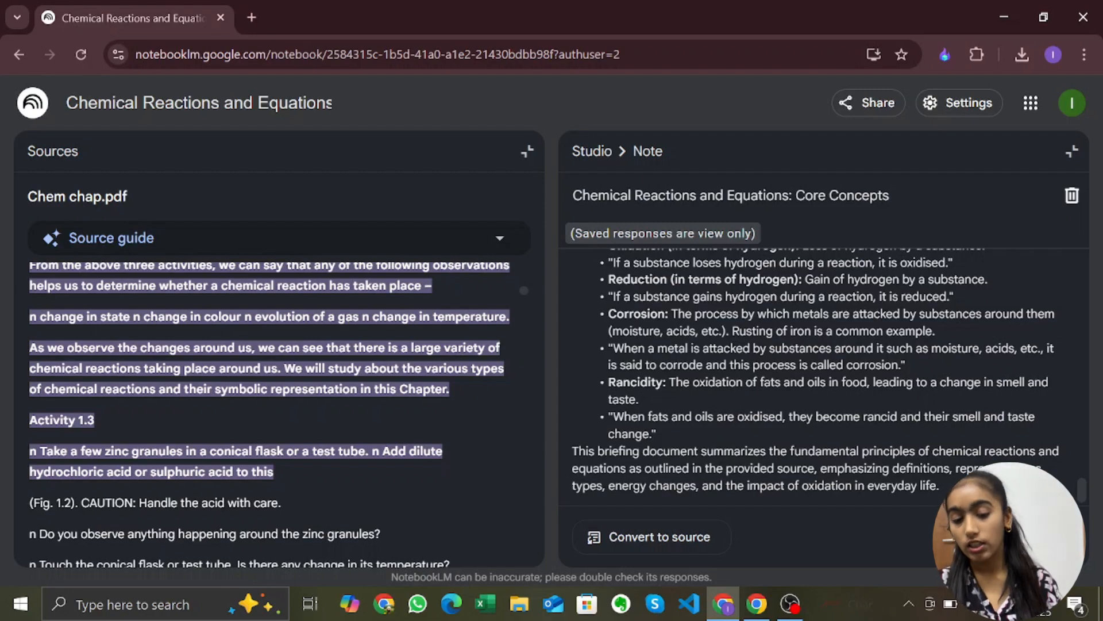
scroll(805, 377, "up", 20)
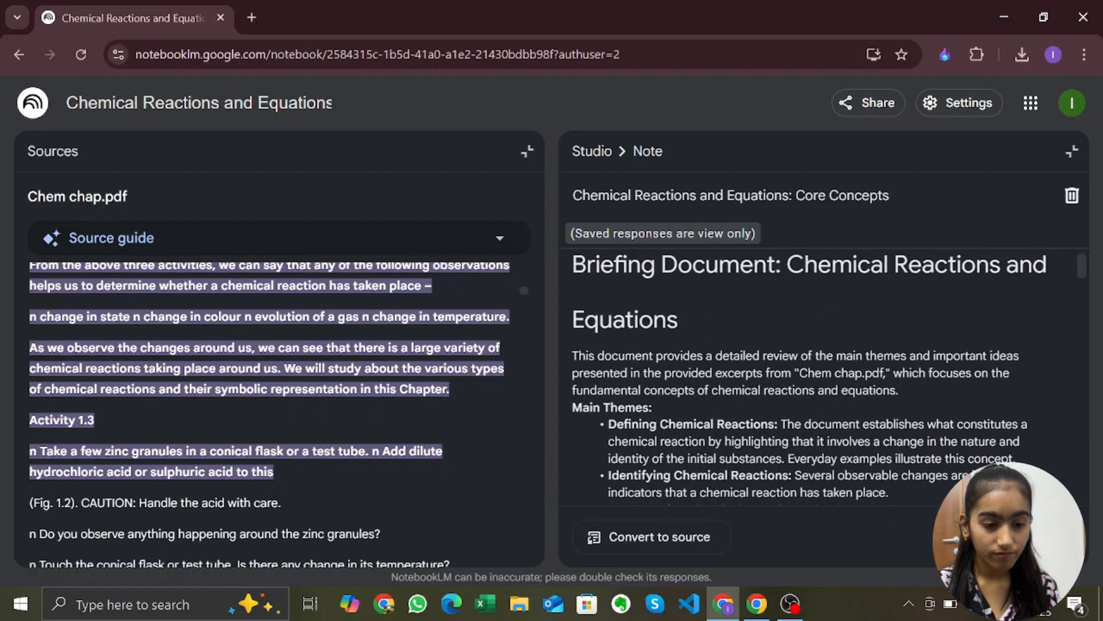
scroll(805, 376, "up", 1)
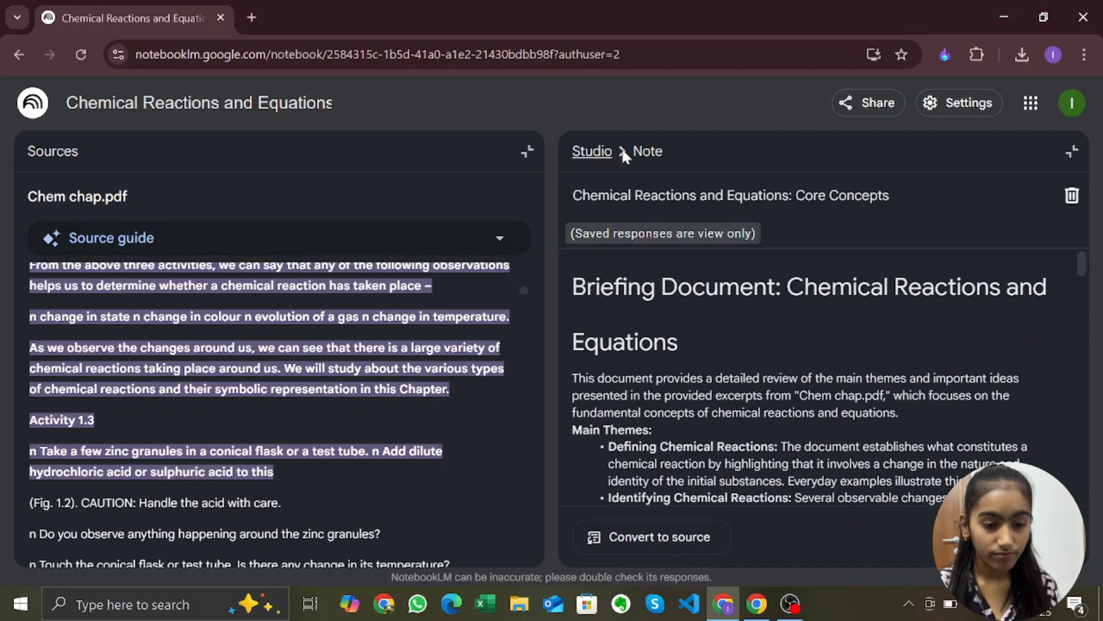
Leave the briefing document note and generate the Deep Dive conversation audio overview
left_click(592, 151)
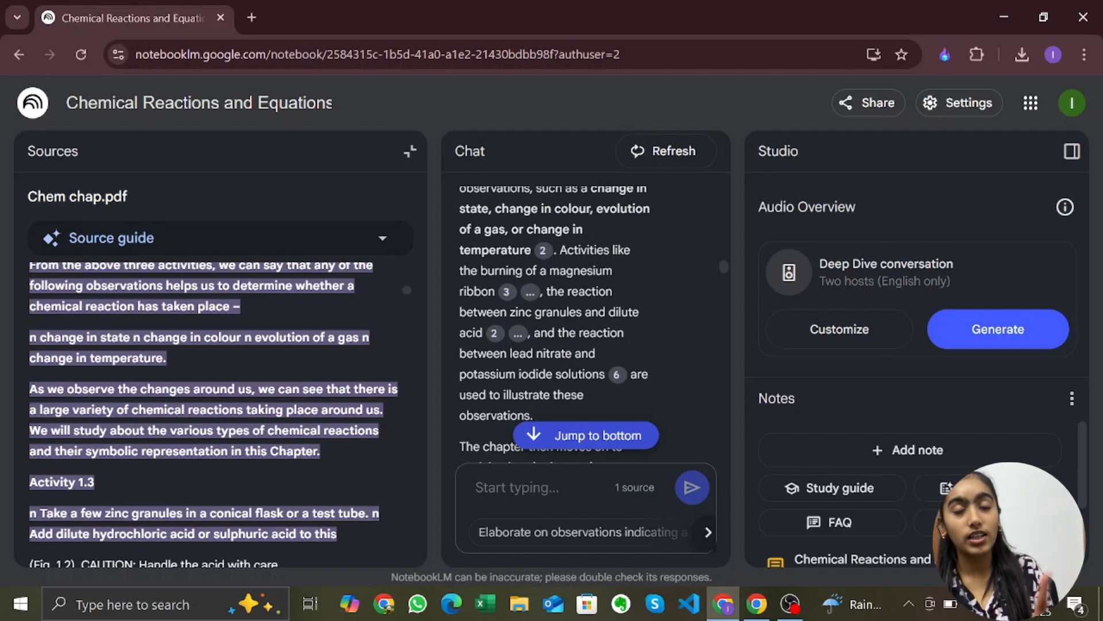
left_click(983, 326)
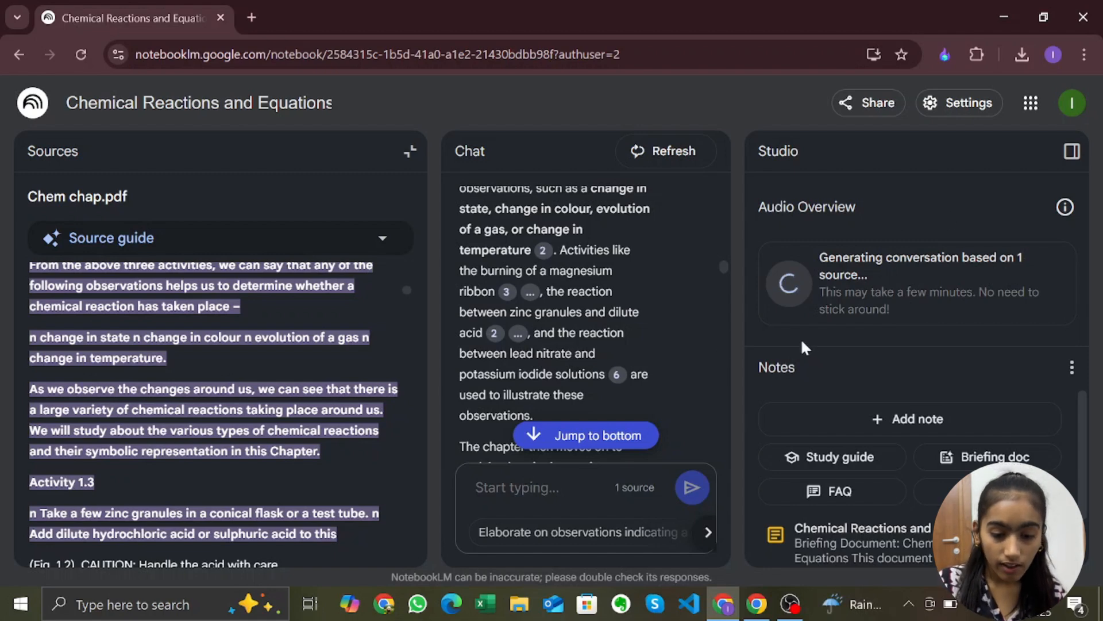
Generate a timeline note and an FAQ note from the chapter source
left_click(1028, 459)
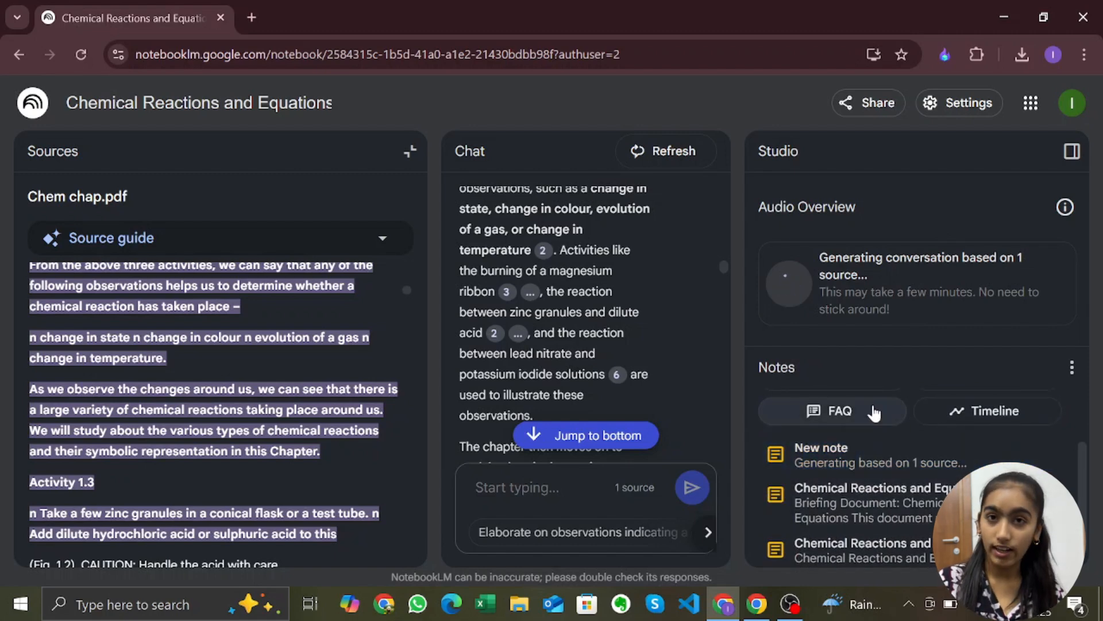
left_click(874, 412)
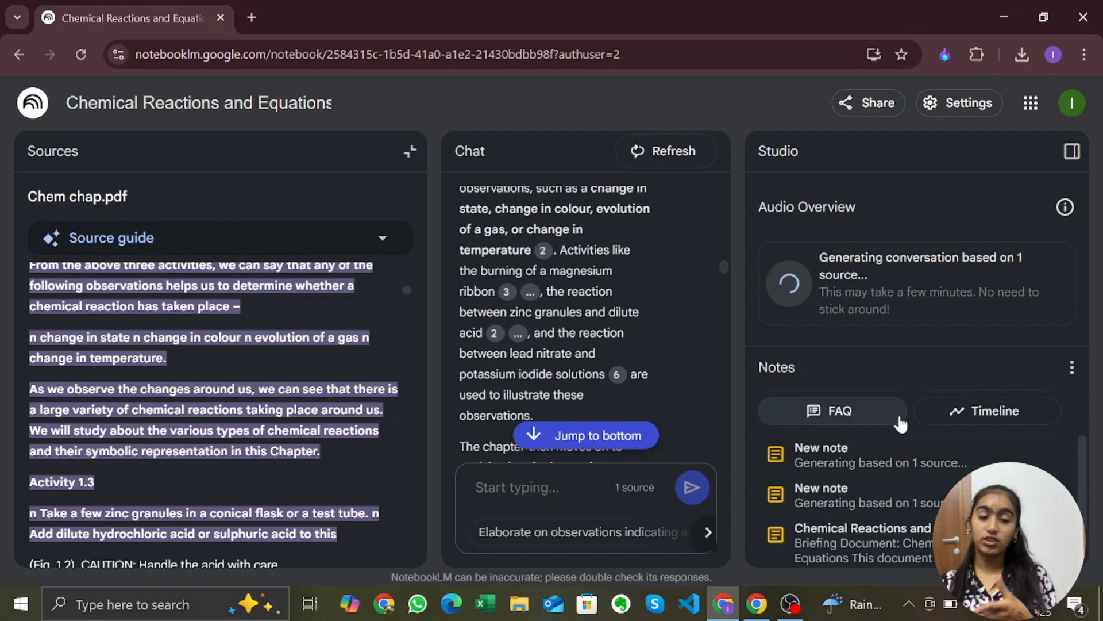
Open the generated timeline note and read through its everyday examples and the activities demonstrating chemical reactions
scroll(910, 454, "down", 1)
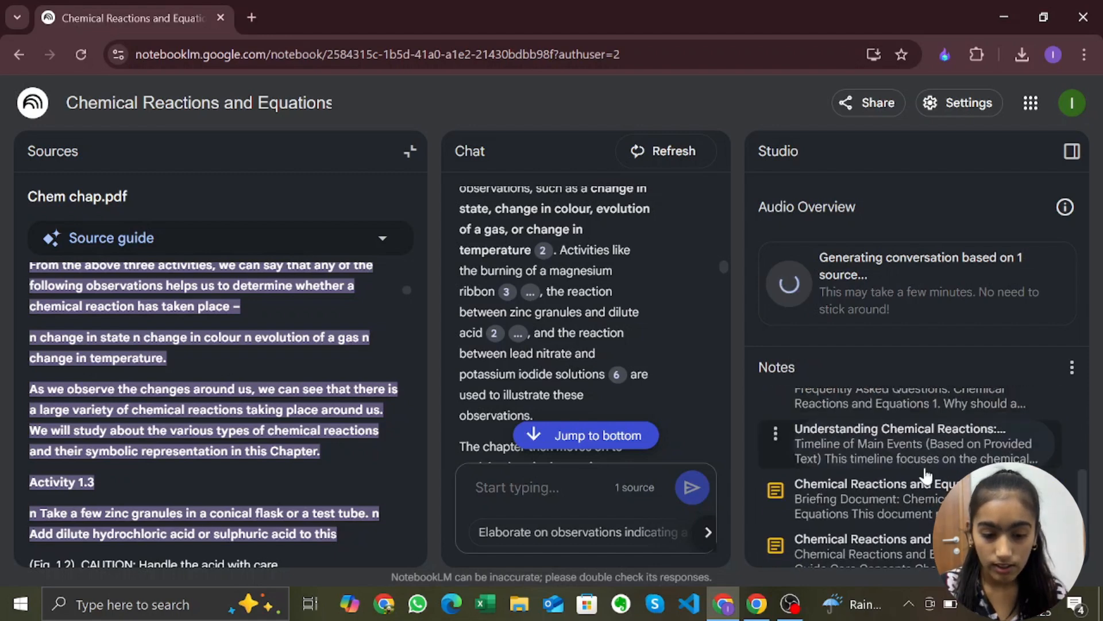
scroll(919, 460, "up", 1)
left_click(919, 494)
scroll(804, 374, "down", 3)
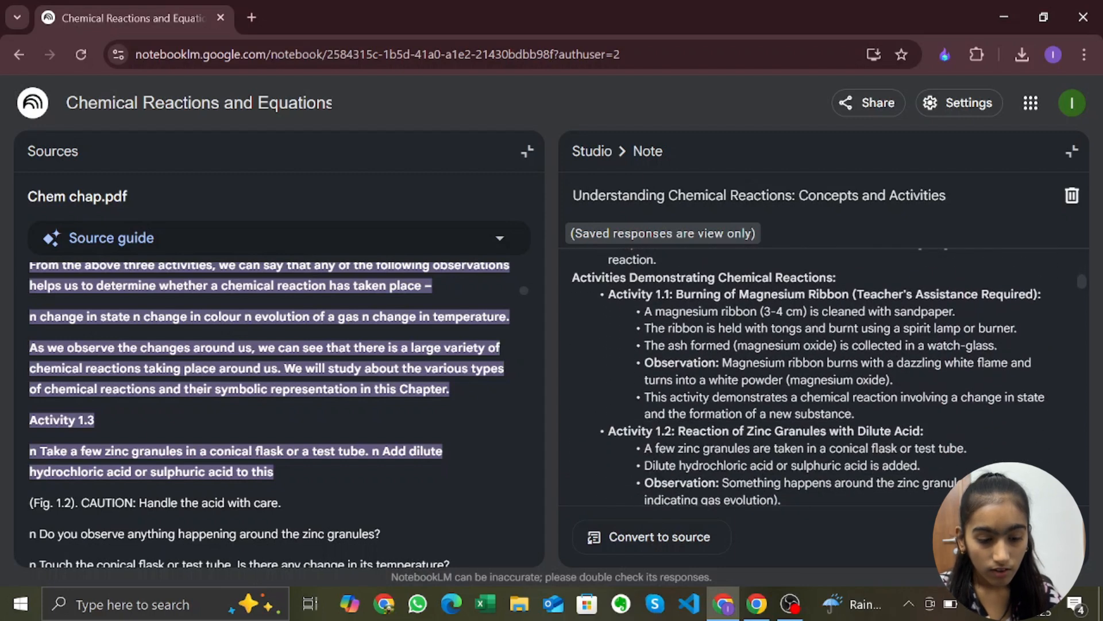
scroll(805, 374, "down", 3)
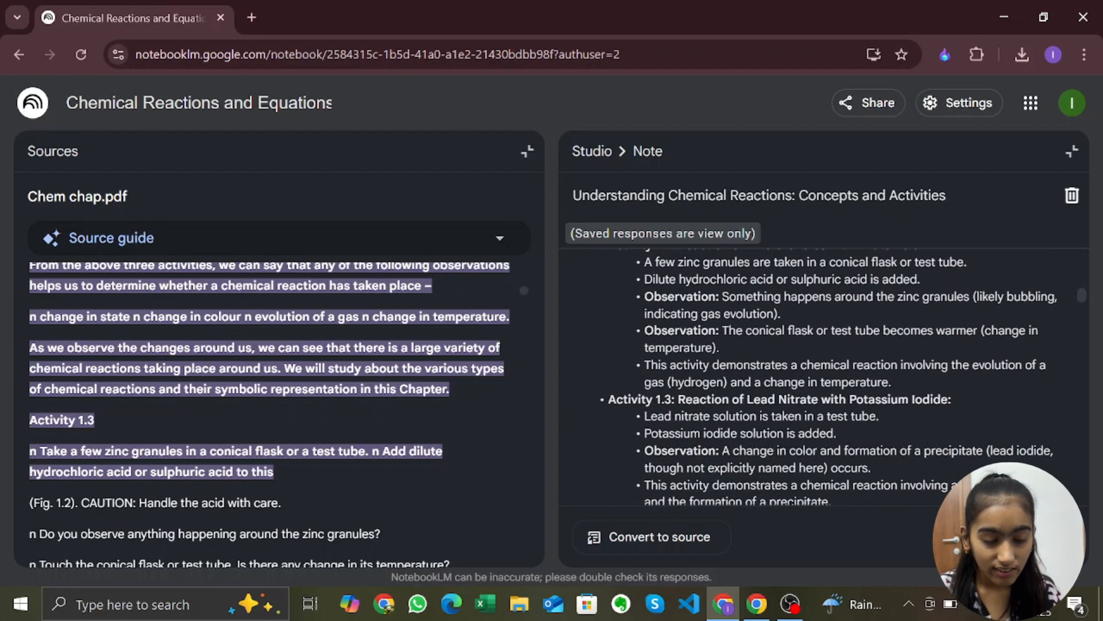
scroll(805, 373, "down", 5)
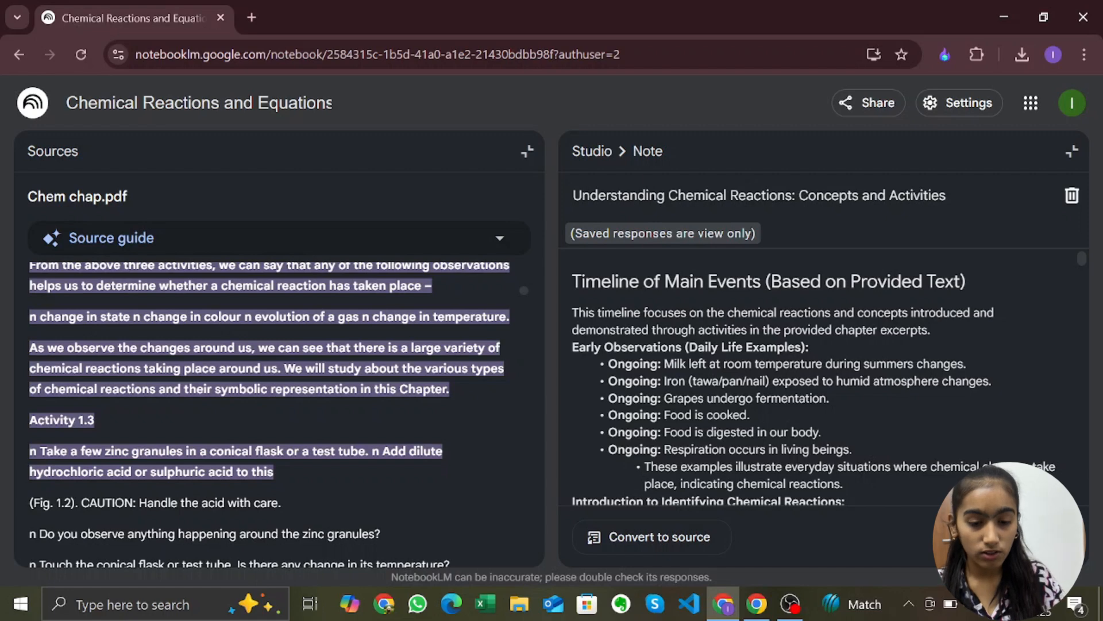
Read the timeline note through to the section on balancing chemical equations and return to the Studio overview
scroll(814, 396, "down", 1)
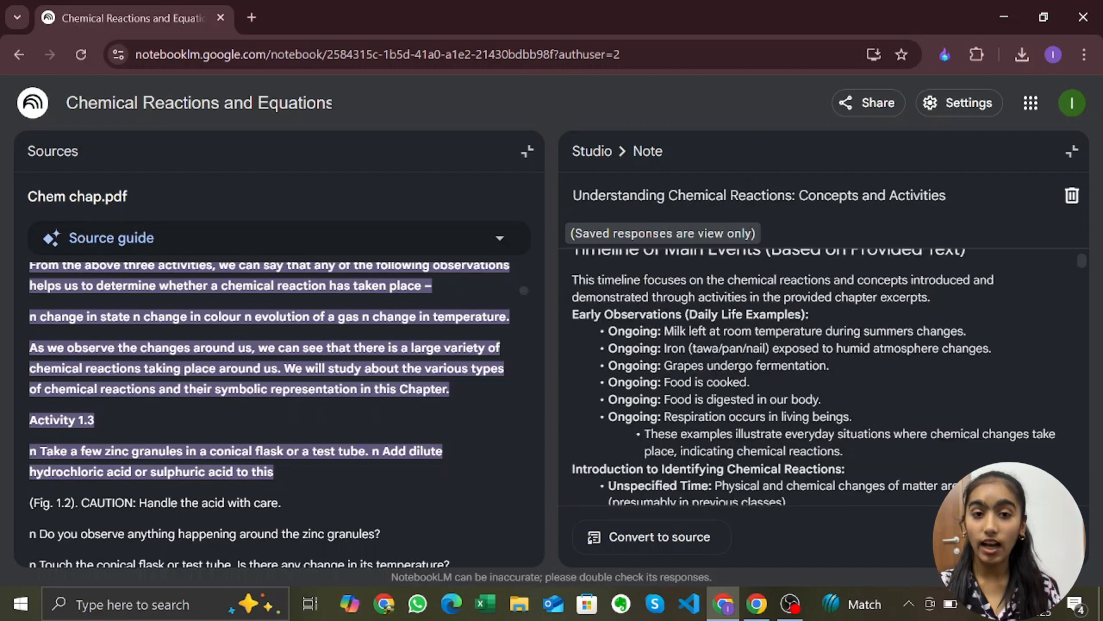
scroll(814, 377, "down", 3)
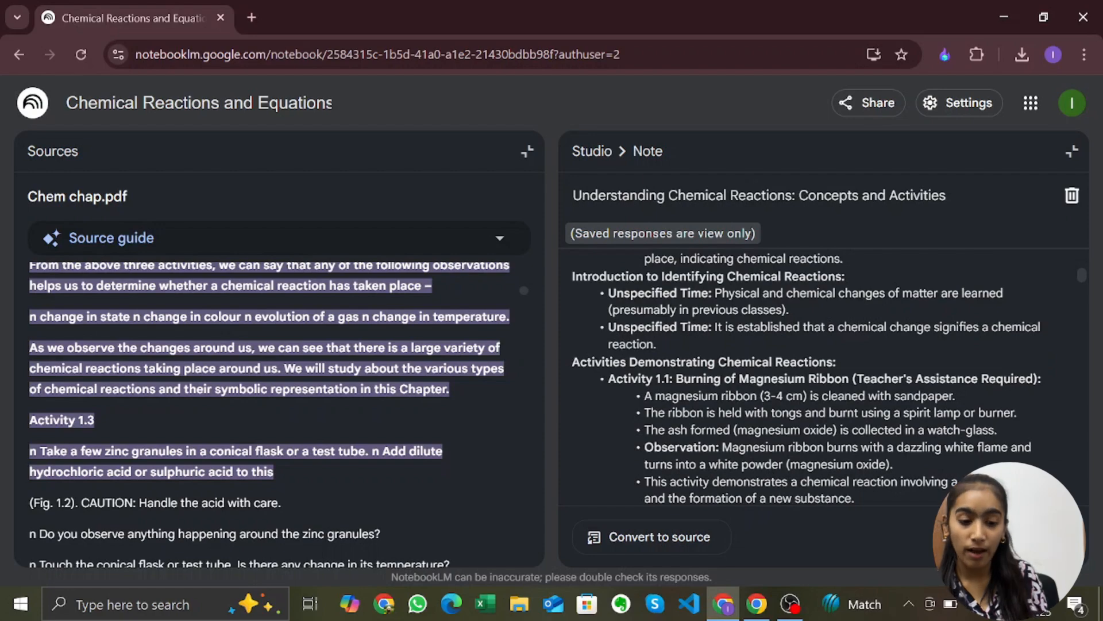
scroll(807, 377, "down", 7)
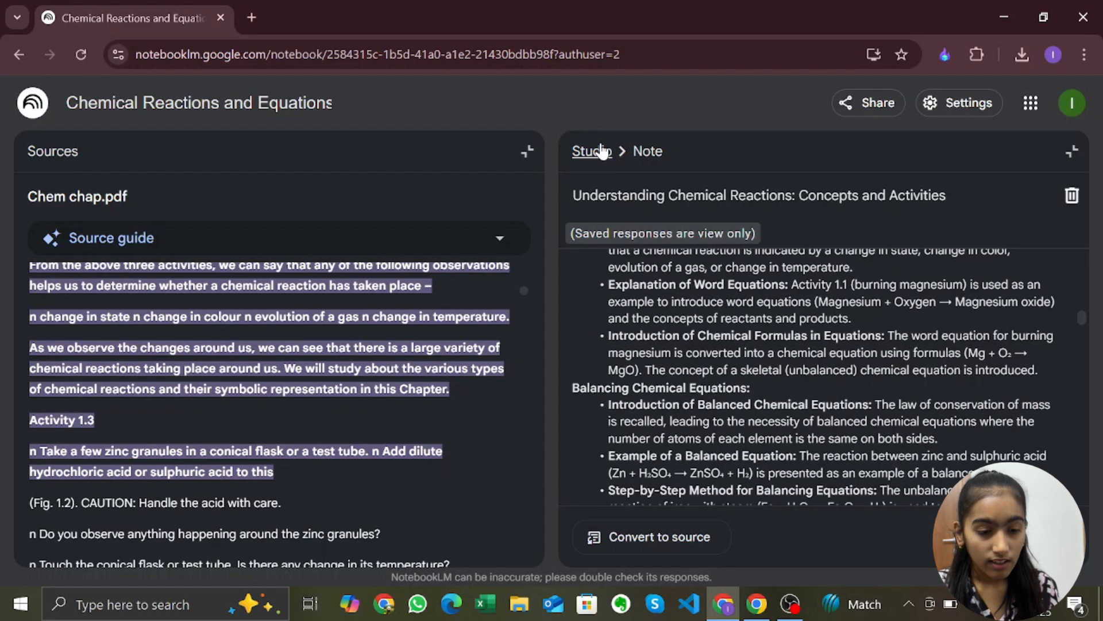
left_click(601, 151)
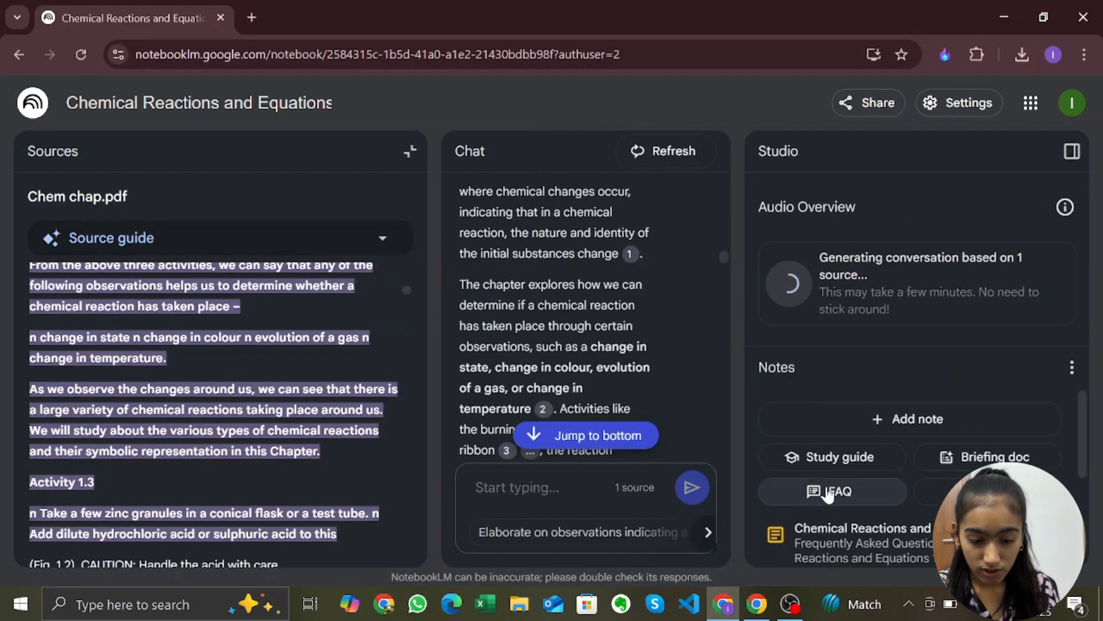
Generate another FAQ note, read through the questions and answers in the existing FAQ note, and return to the Studio overview
left_click(828, 493)
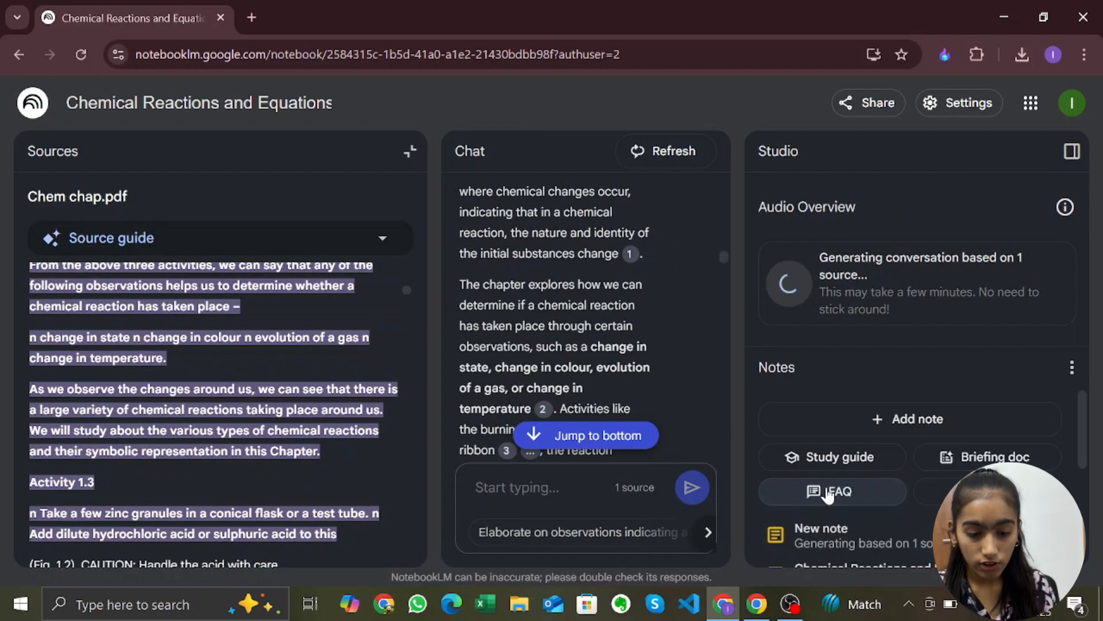
left_click(821, 536)
scroll(816, 376, "down", 10)
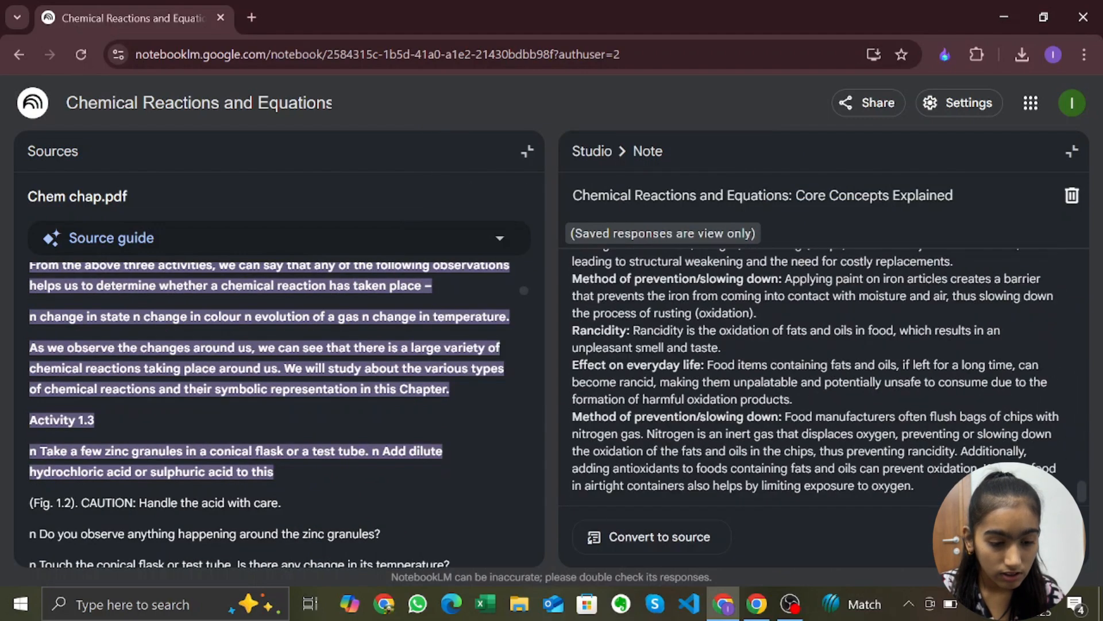
scroll(813, 376, "up", 3)
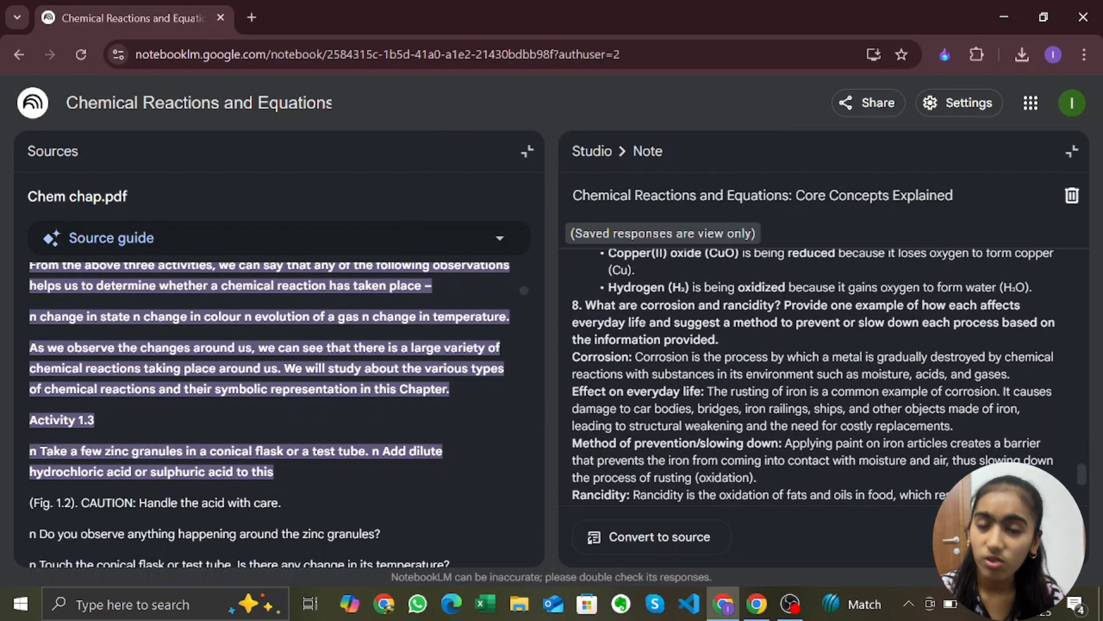
scroll(812, 377, "down", 3)
scroll(813, 376, "up", 6)
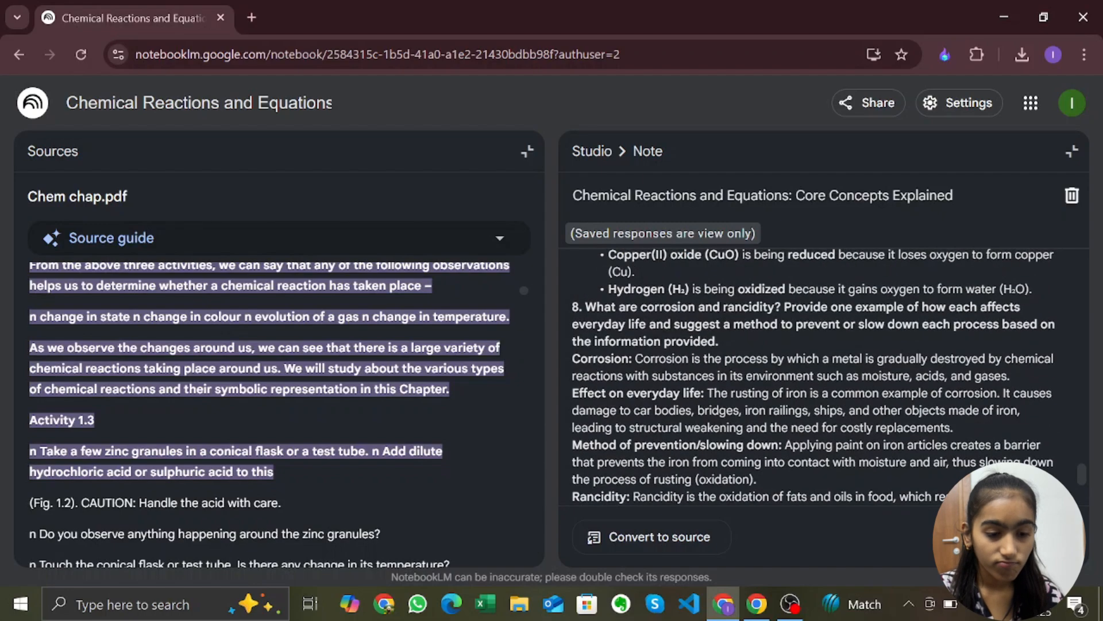
scroll(813, 376, "up", 15)
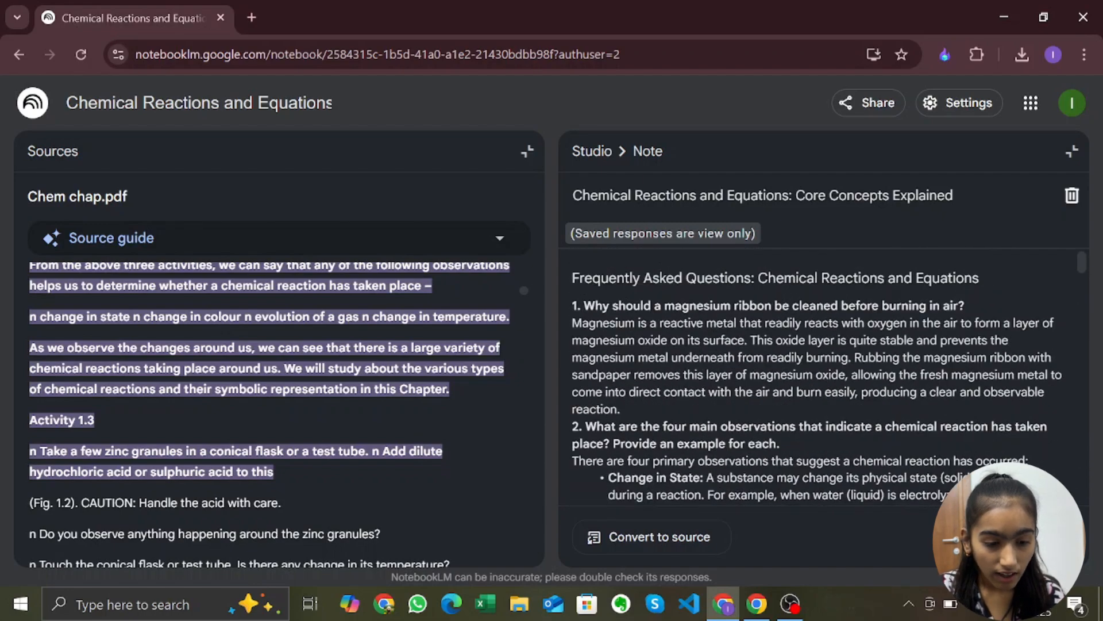
scroll(813, 376, "down", 12)
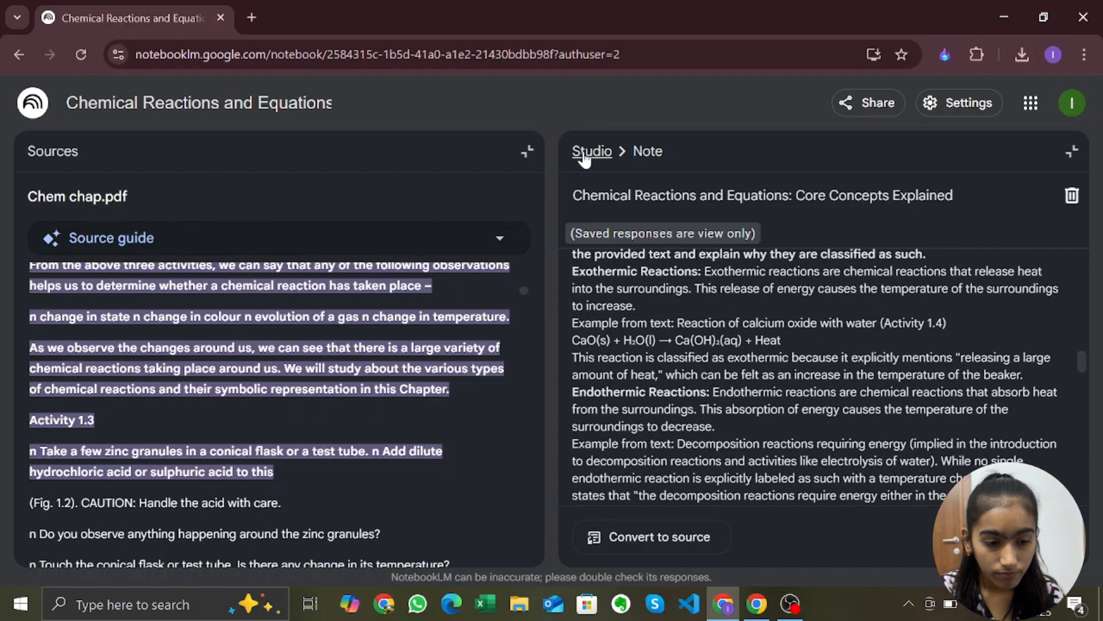
left_click(585, 156)
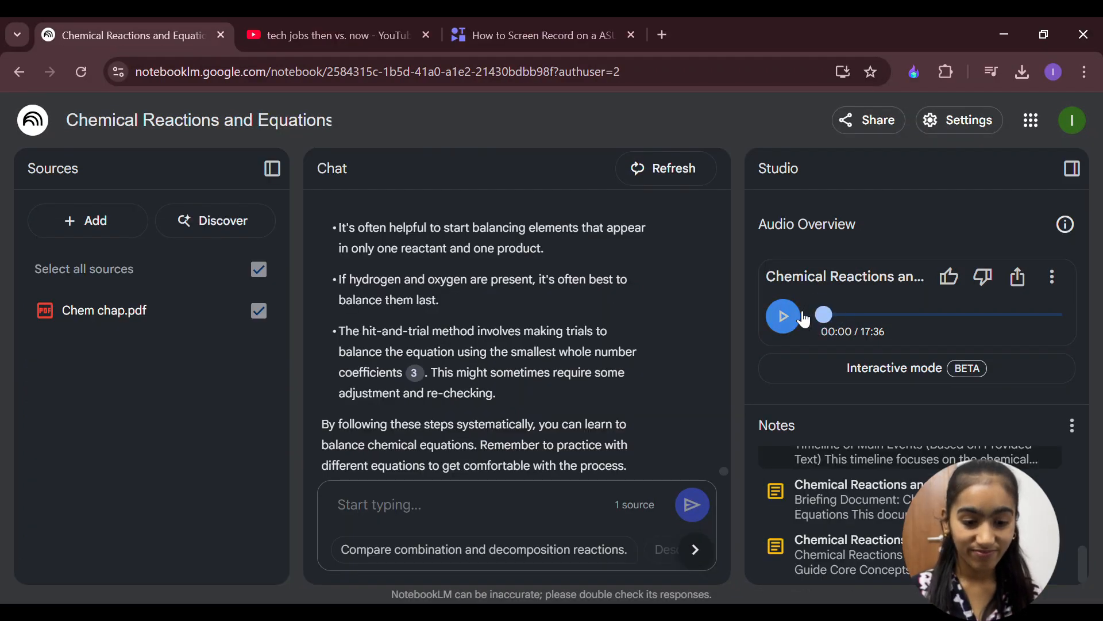
Listen to the opening of the generated audio overview and try its interactive mode before returning to the Studio overview
left_click(803, 317)
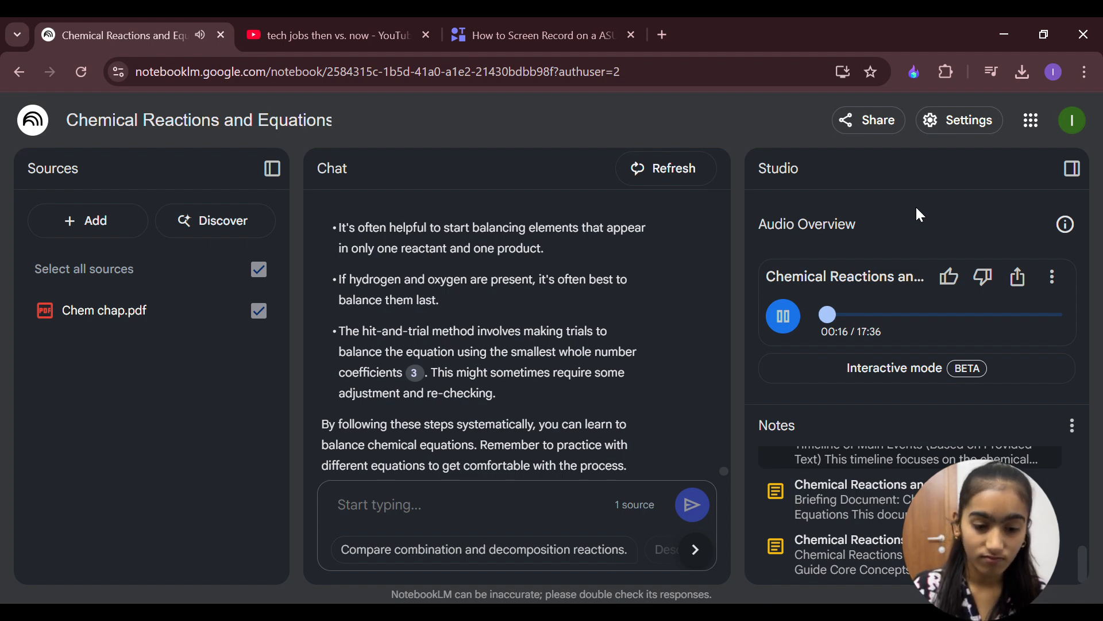
left_click(795, 319)
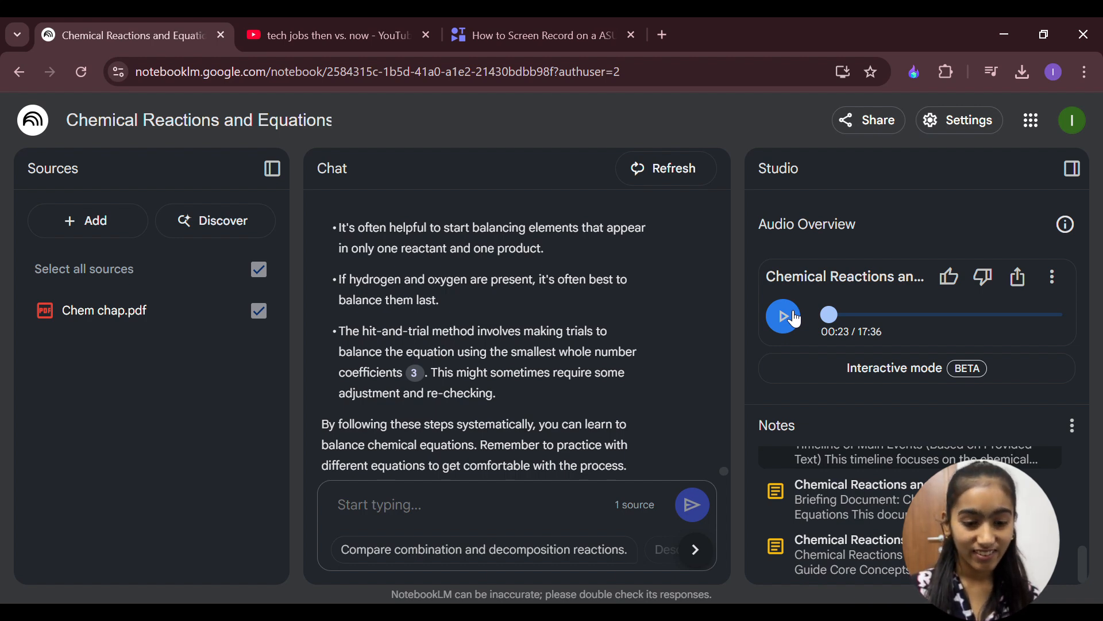
left_click(795, 320)
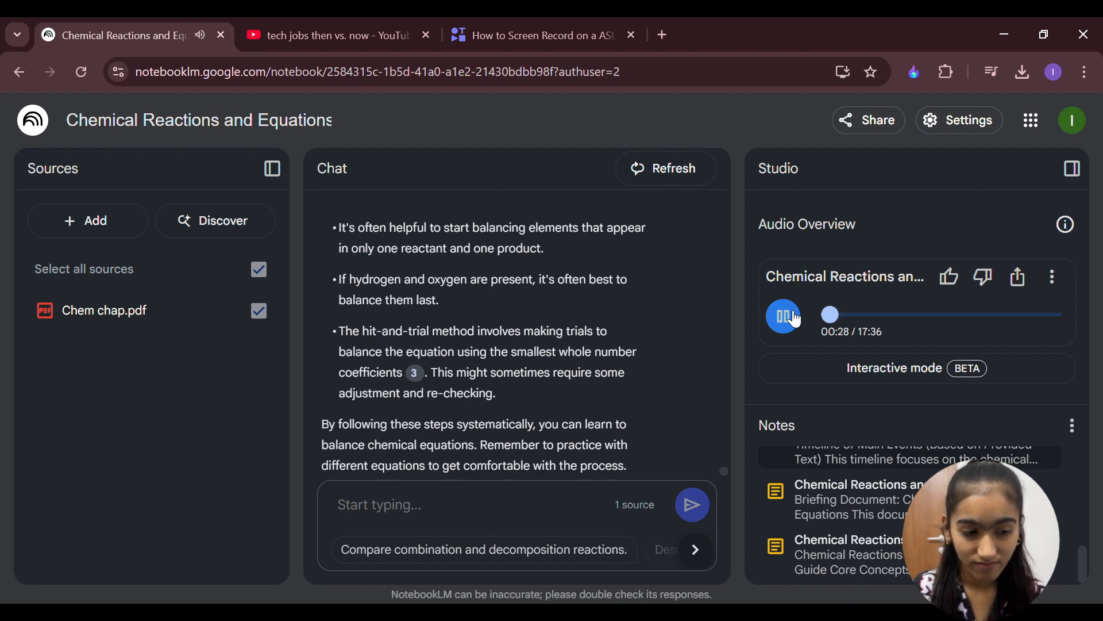
left_click(795, 320)
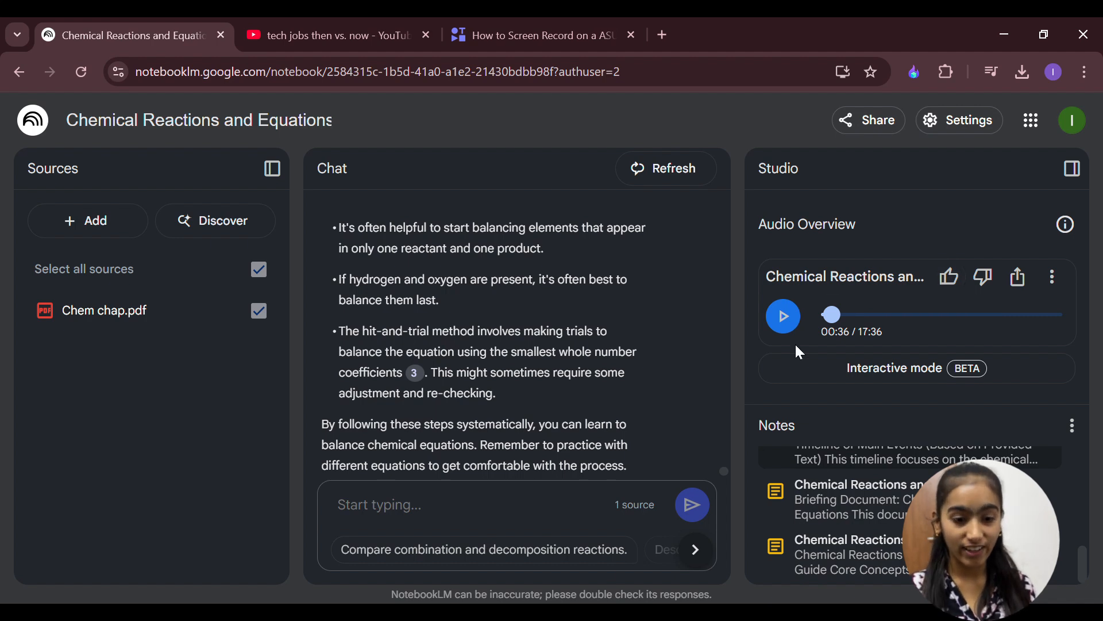
left_click(871, 362)
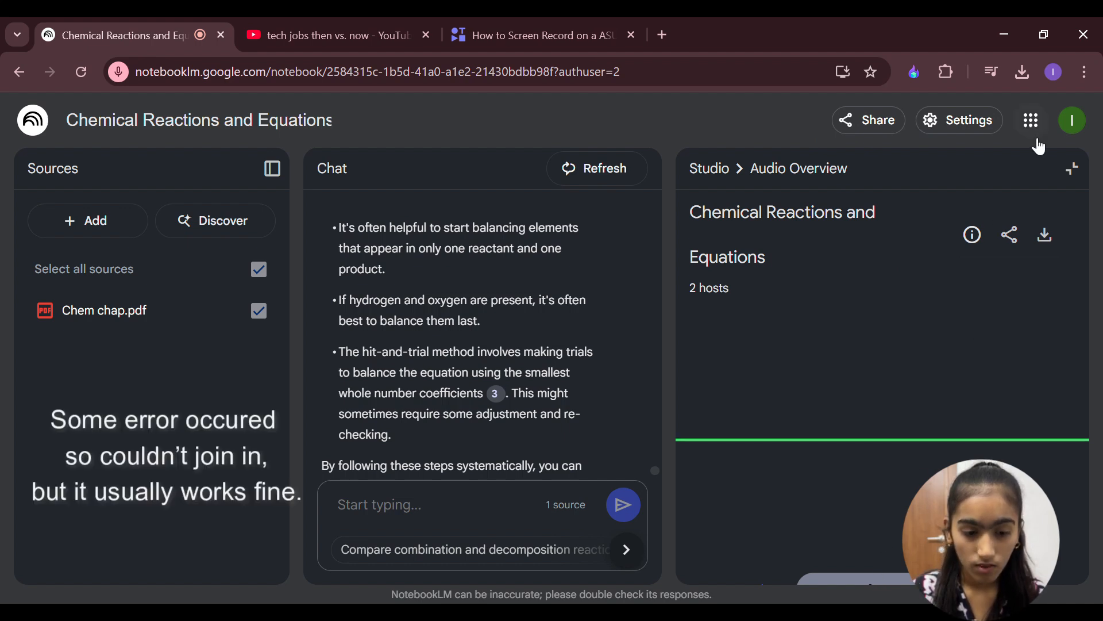
left_click(706, 167)
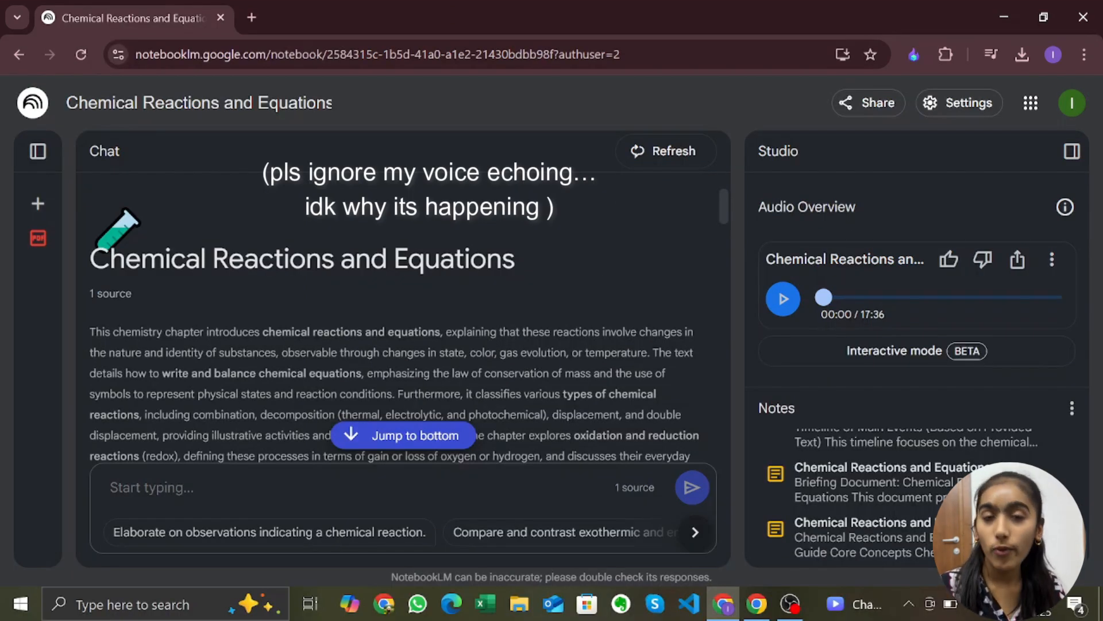
Ask the chat below the chapter summary "how many reactions are mentioned in this chapter?"
scroll(428, 447, "down", 10)
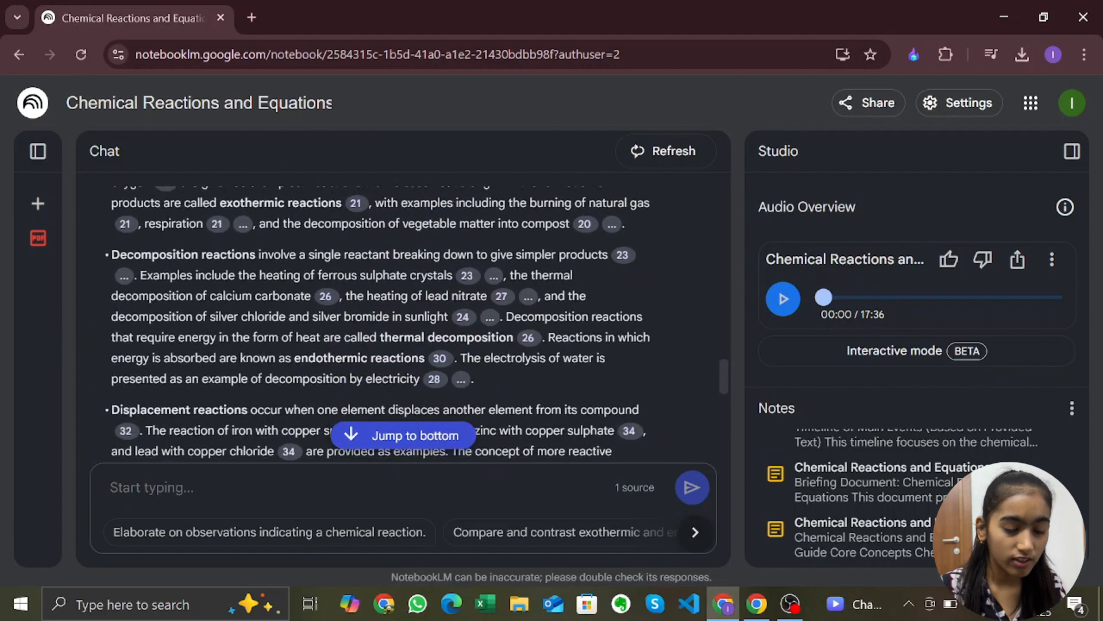
left_click(428, 447)
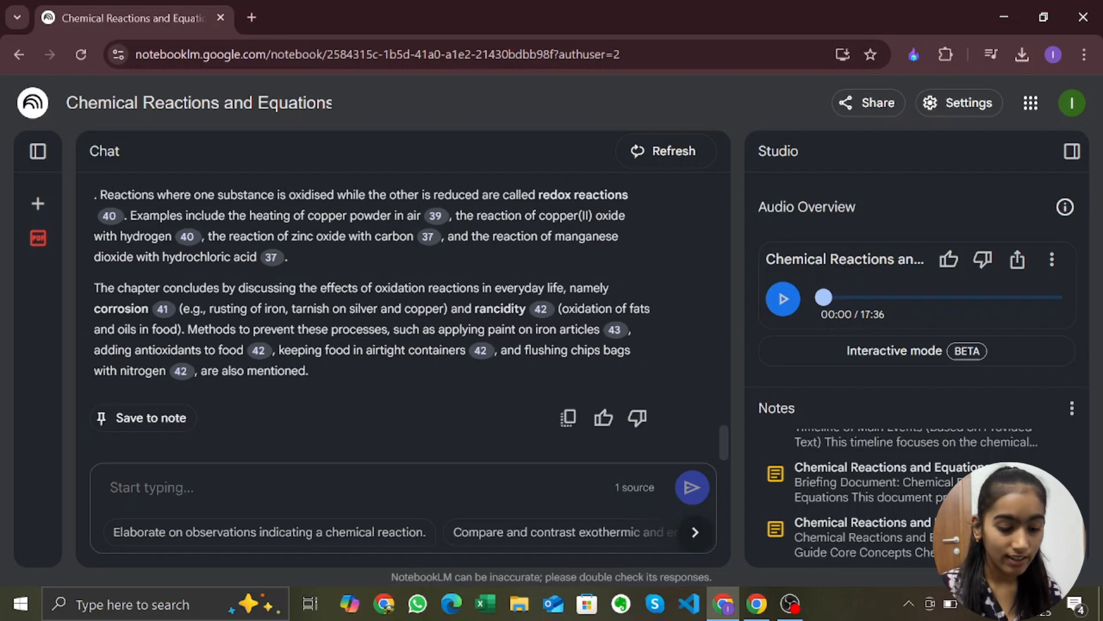
type("how many r")
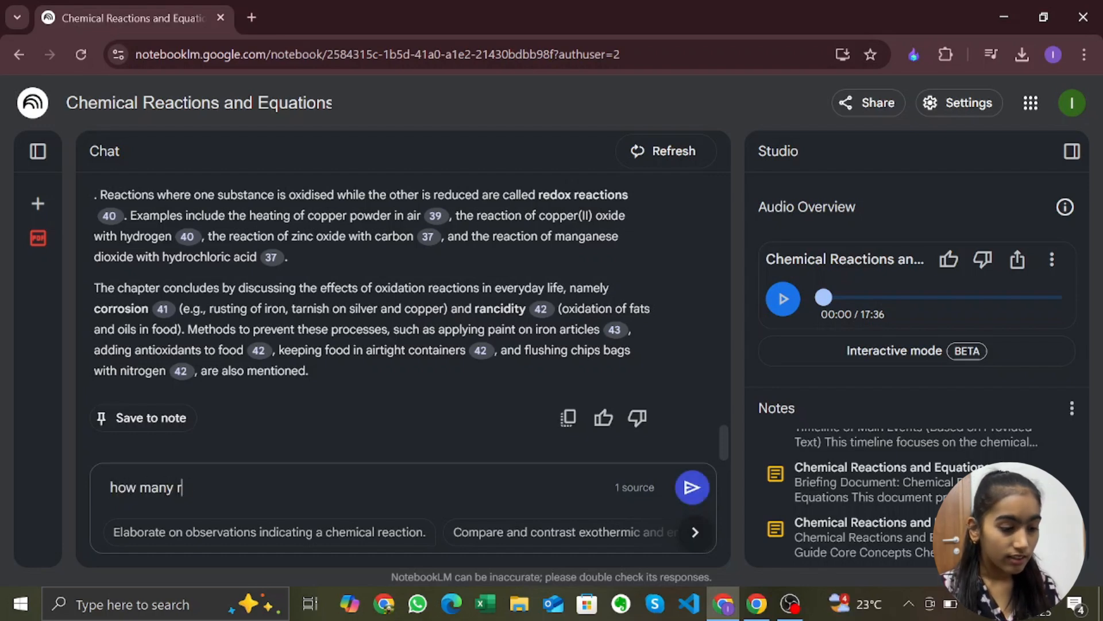
type("eactions are mentioned in this chapter?")
key("Return")
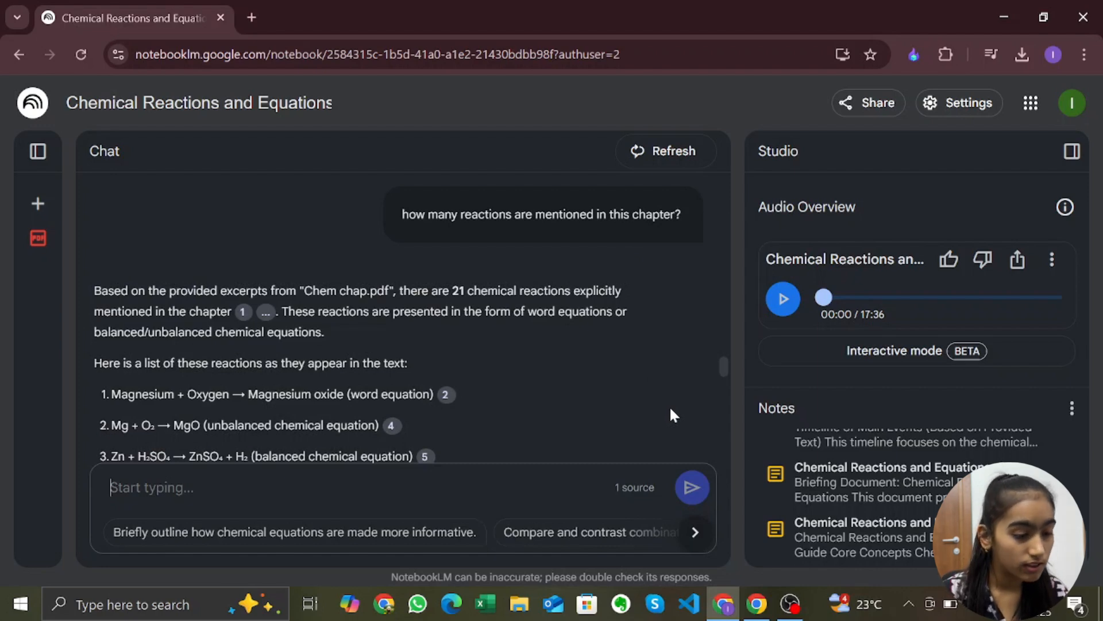
Read through the chat's numbered list of the chapter's reactions and its closing note on how they were counted
scroll(670, 405, "down", 3)
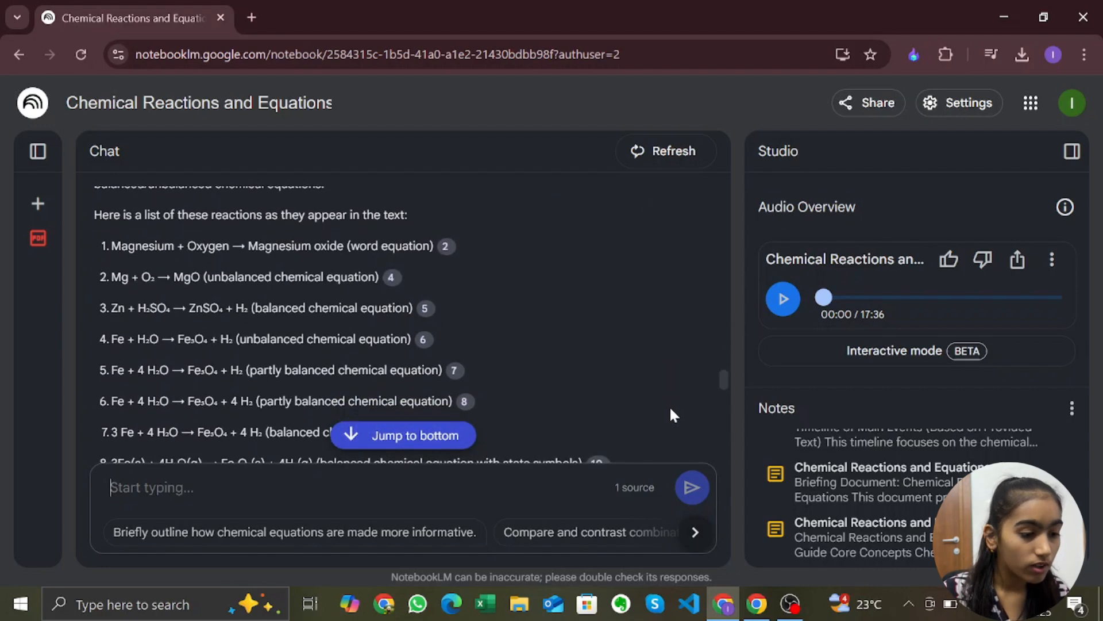
scroll(670, 409, "down", 3)
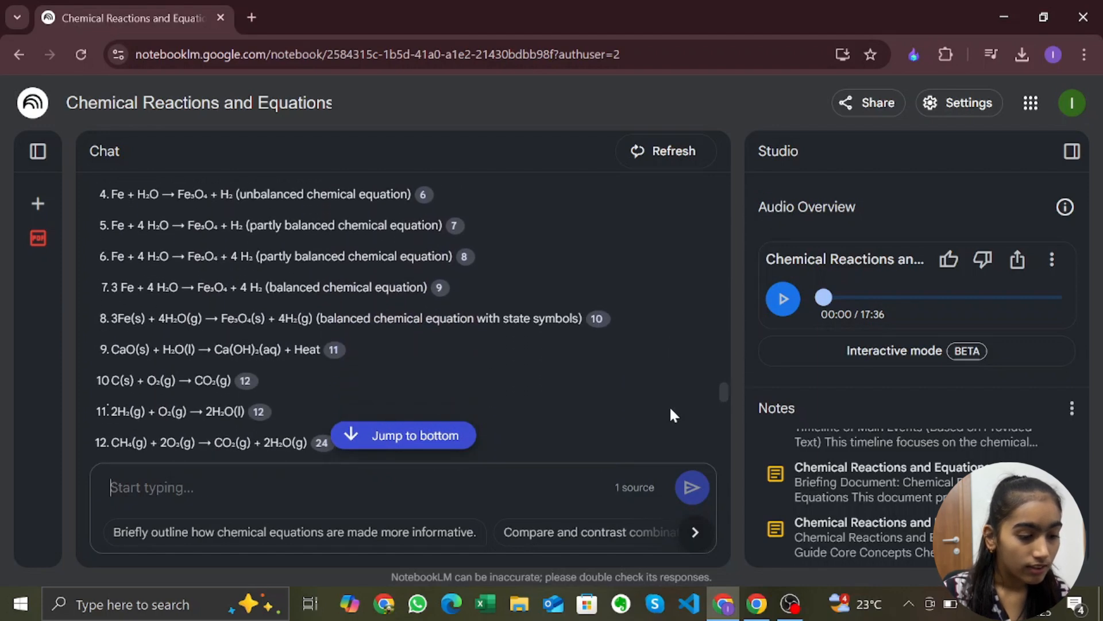
scroll(670, 409, "down", 8)
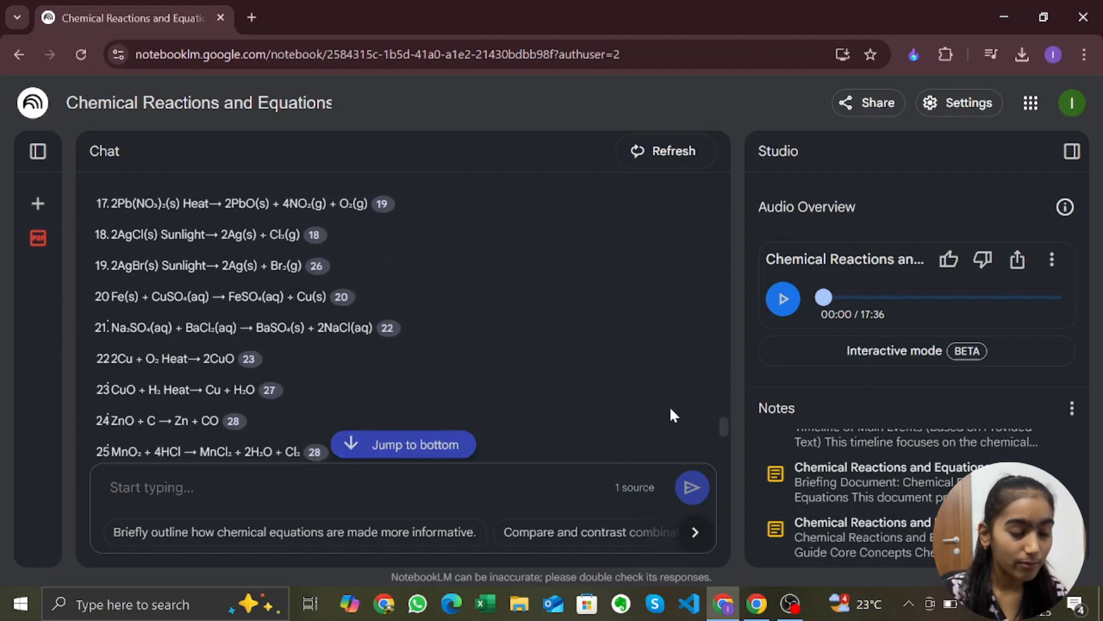
scroll(671, 409, "down", 4)
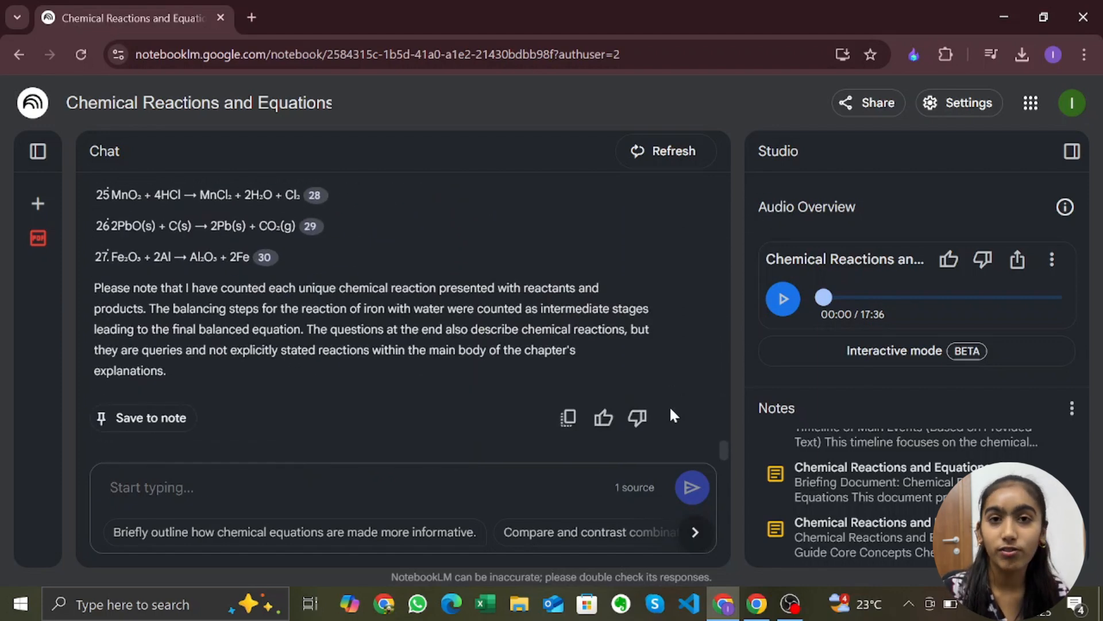
scroll(671, 410, "up", 4)
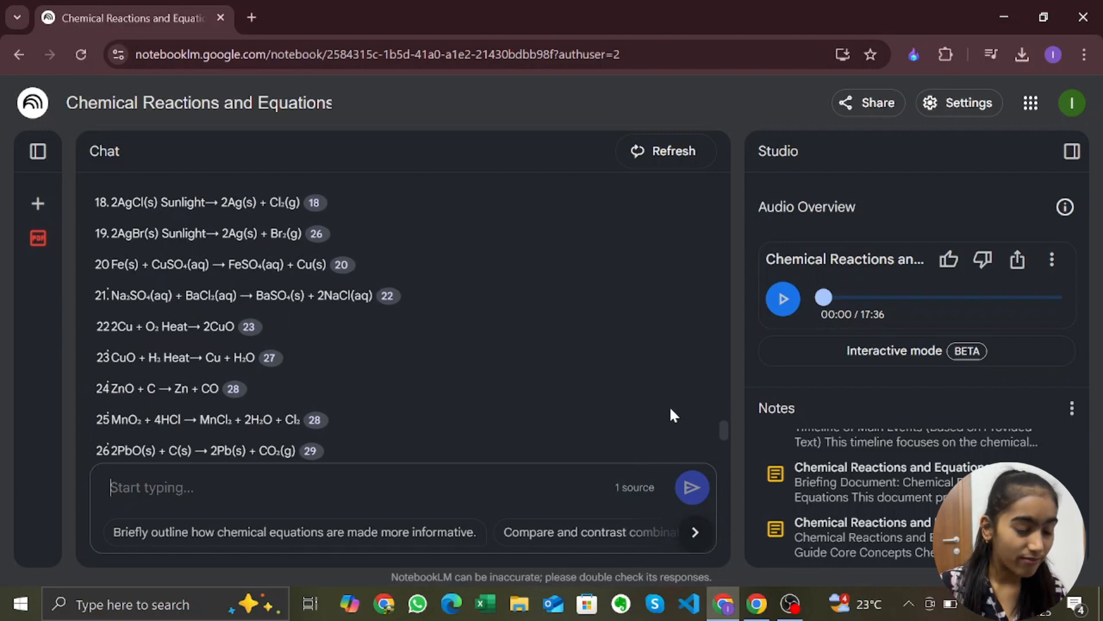
scroll(670, 406, "up", 5)
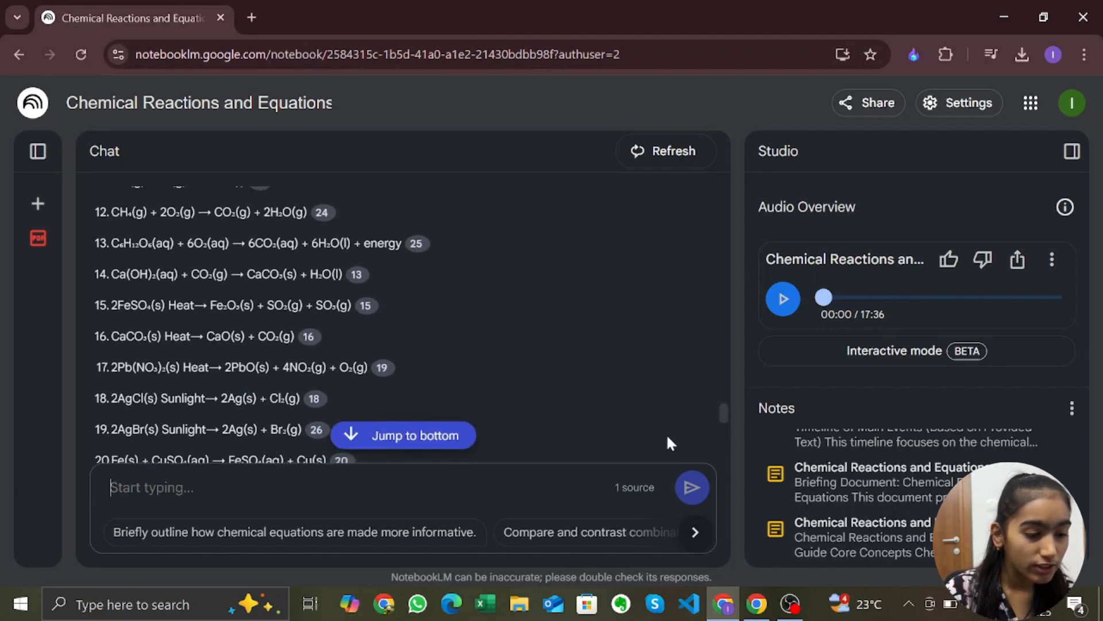
scroll(547, 338, "up", 5)
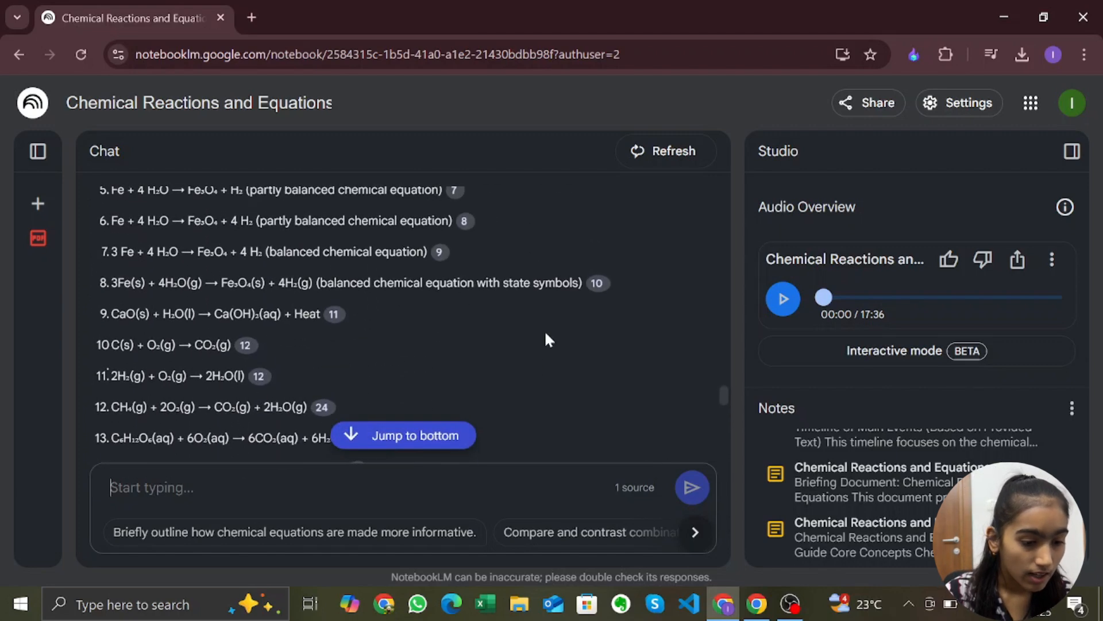
Check the source citation of the sixth listed reaction, collapse the sources again, and review the start of the reaction list
left_click(464, 222)
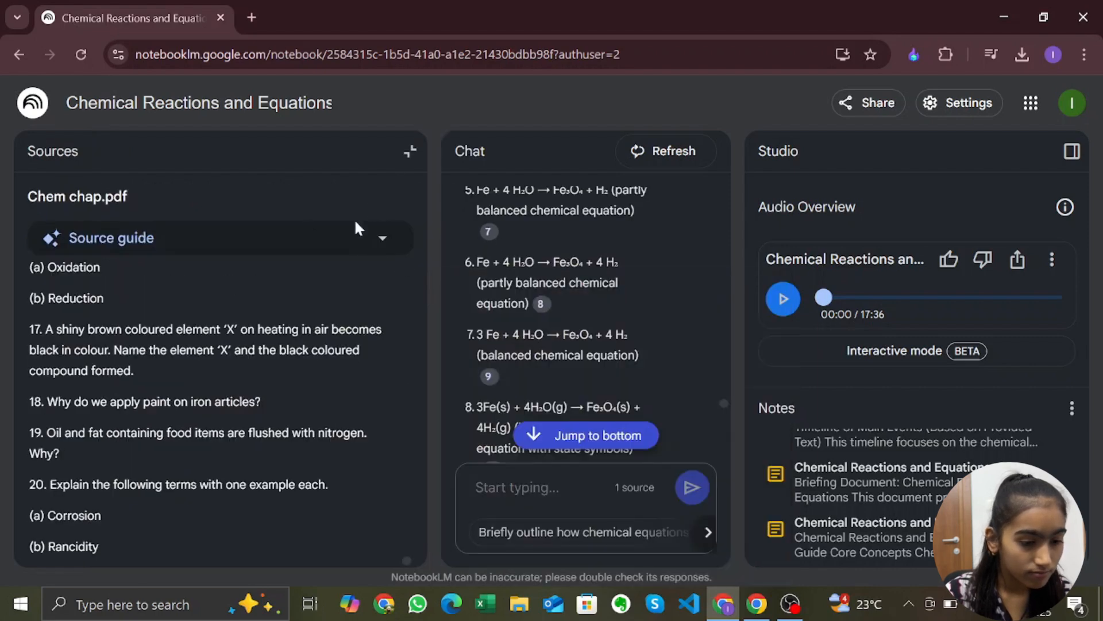
left_click(410, 153)
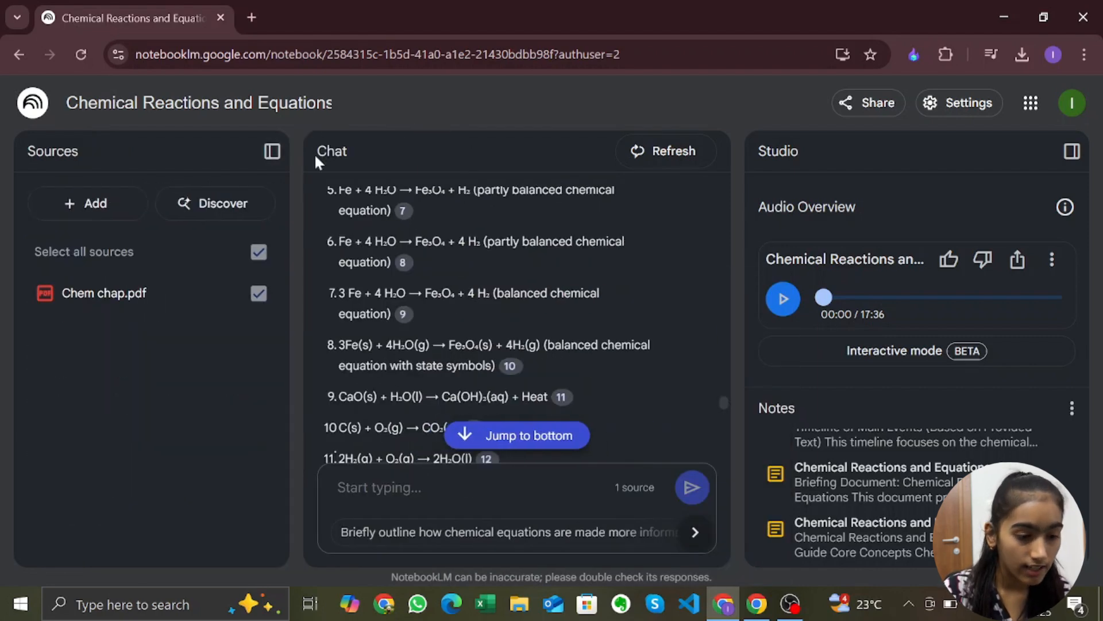
left_click(272, 151)
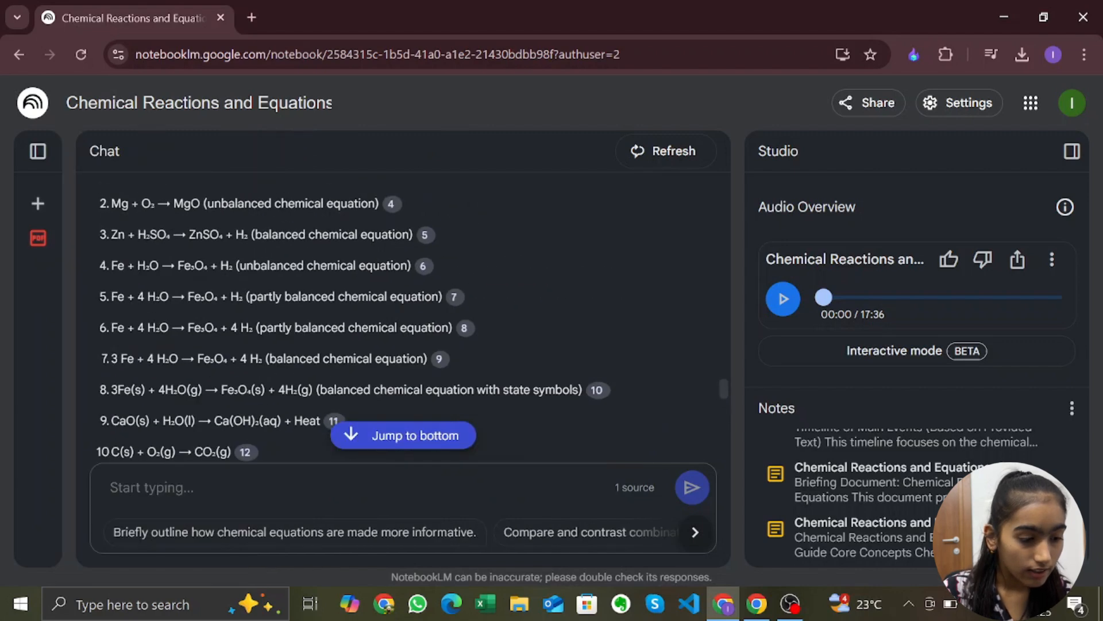
scroll(402, 219, "up", 5)
scroll(402, 219, "down", 2)
scroll(402, 219, "down", 1)
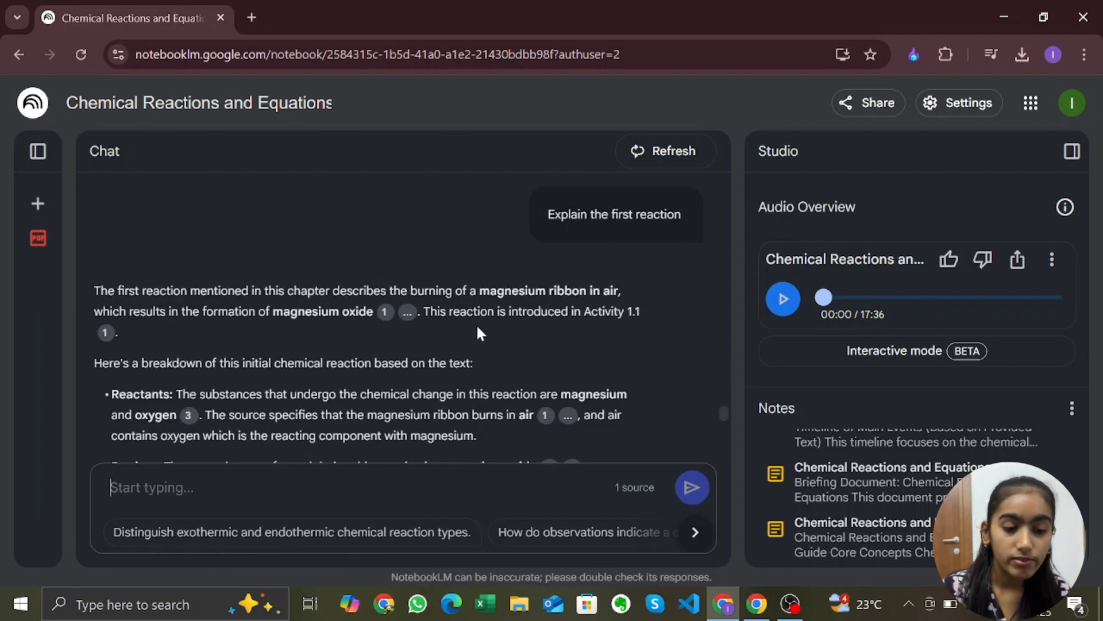
Read through the chat's explanation of the first reaction, from its reactants and product to its word and chemical equations
scroll(605, 305, "down", 2)
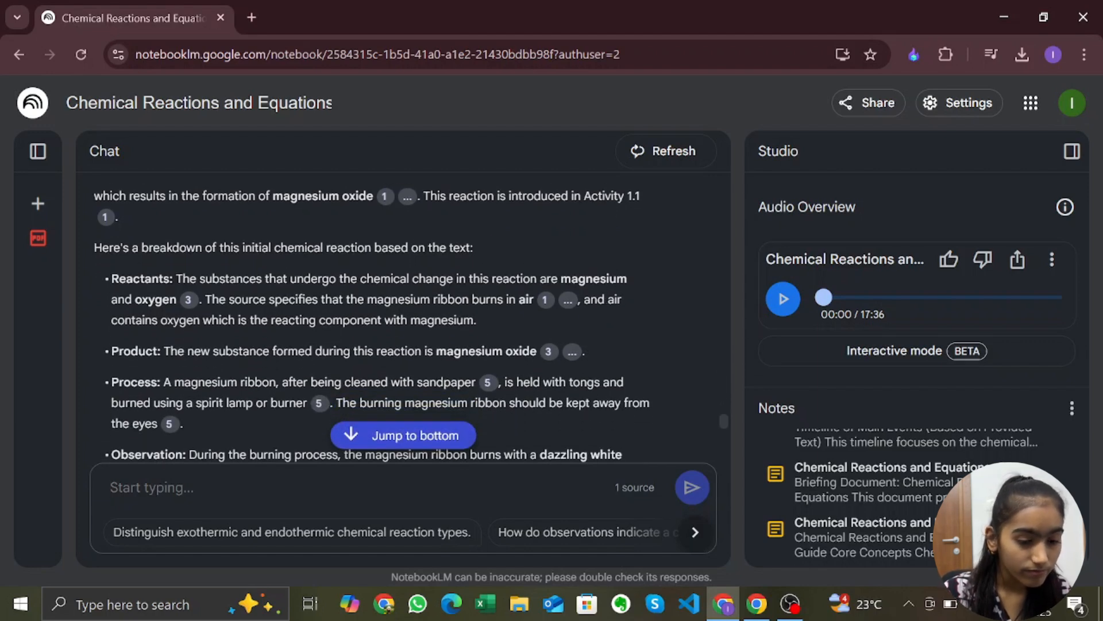
scroll(657, 345, "down", 5)
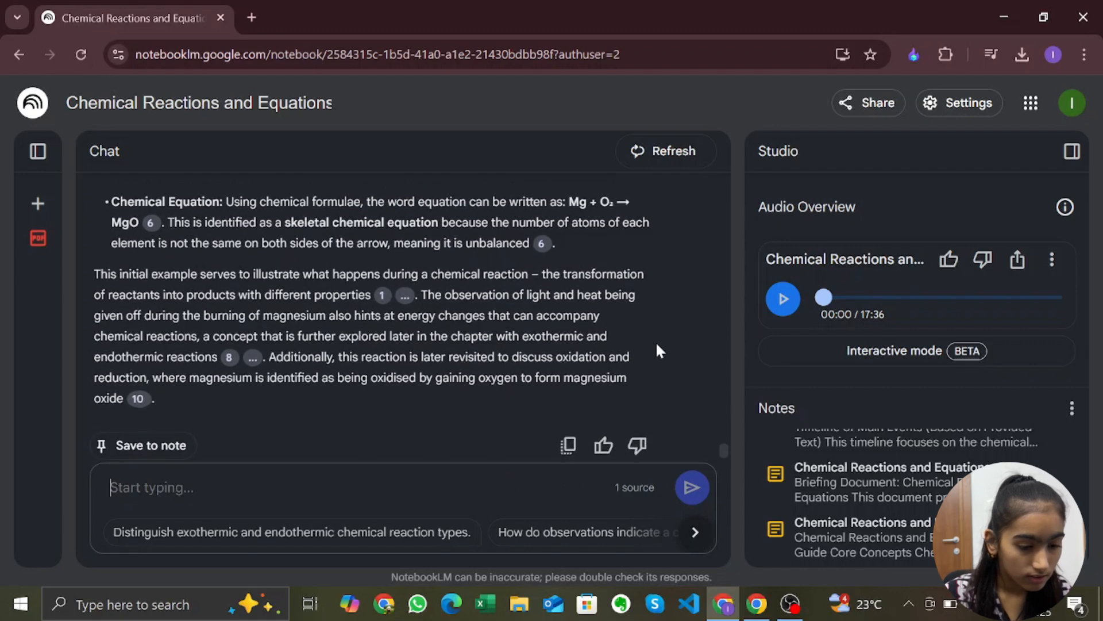
scroll(659, 350, "up", 2)
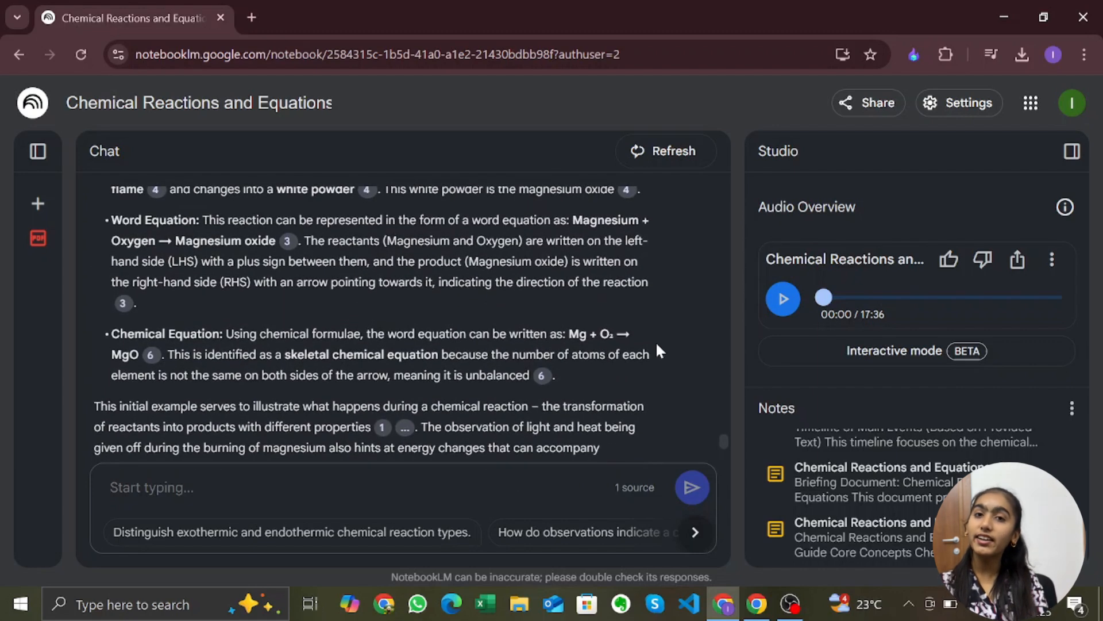
Ask the chat "what is reduction and oxidation? explain it to me as if im 10 with real world scenarios"
scroll(658, 347, "up", 3)
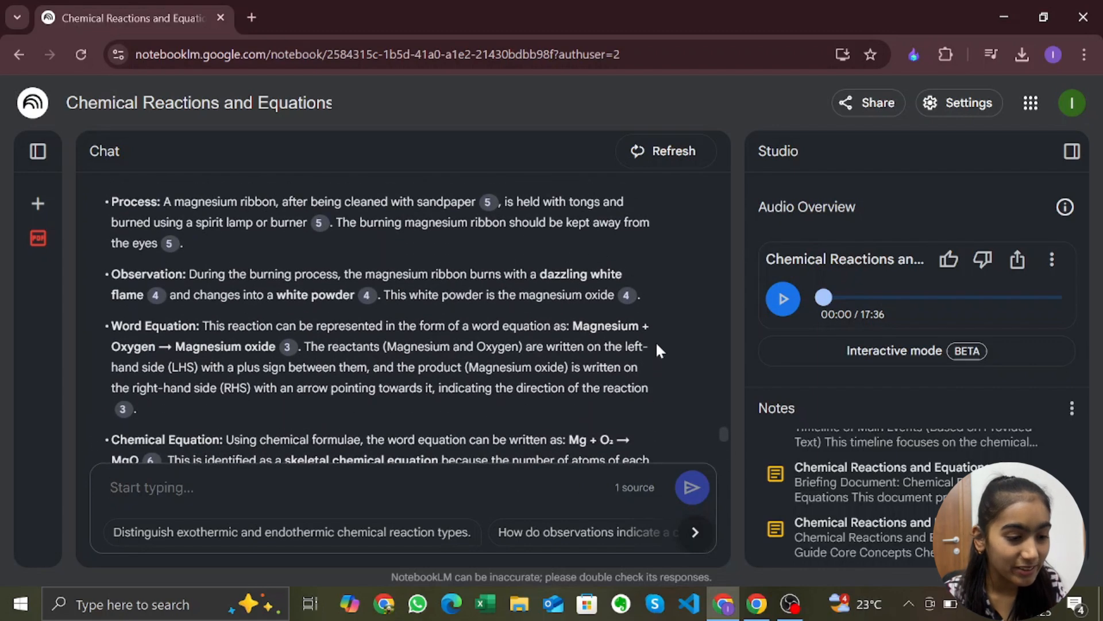
scroll(657, 345, "up", 2)
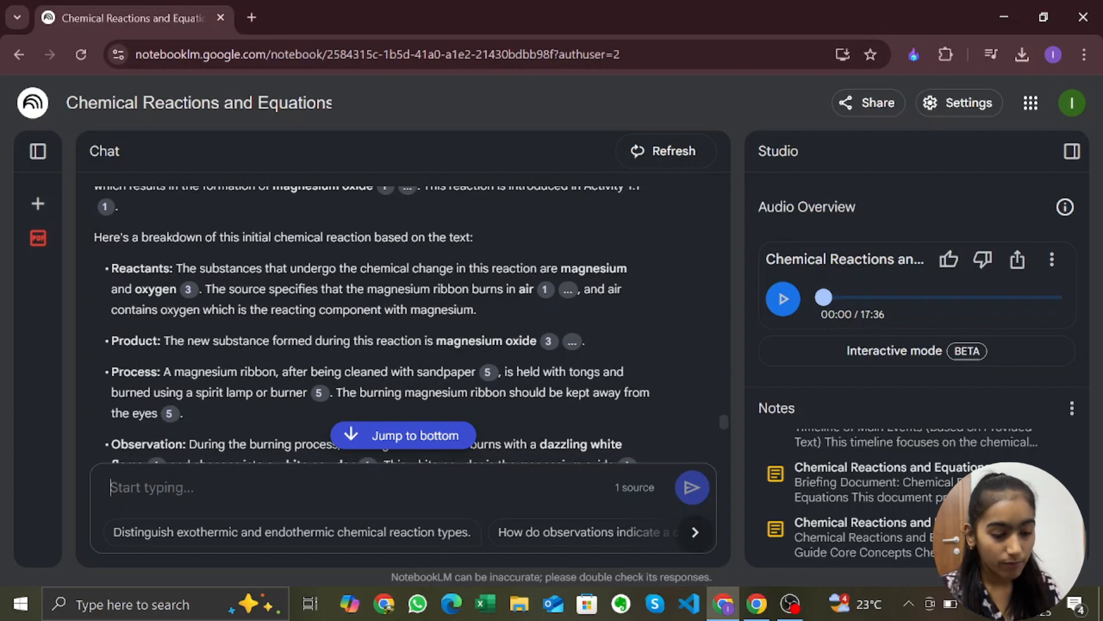
type("what is ")
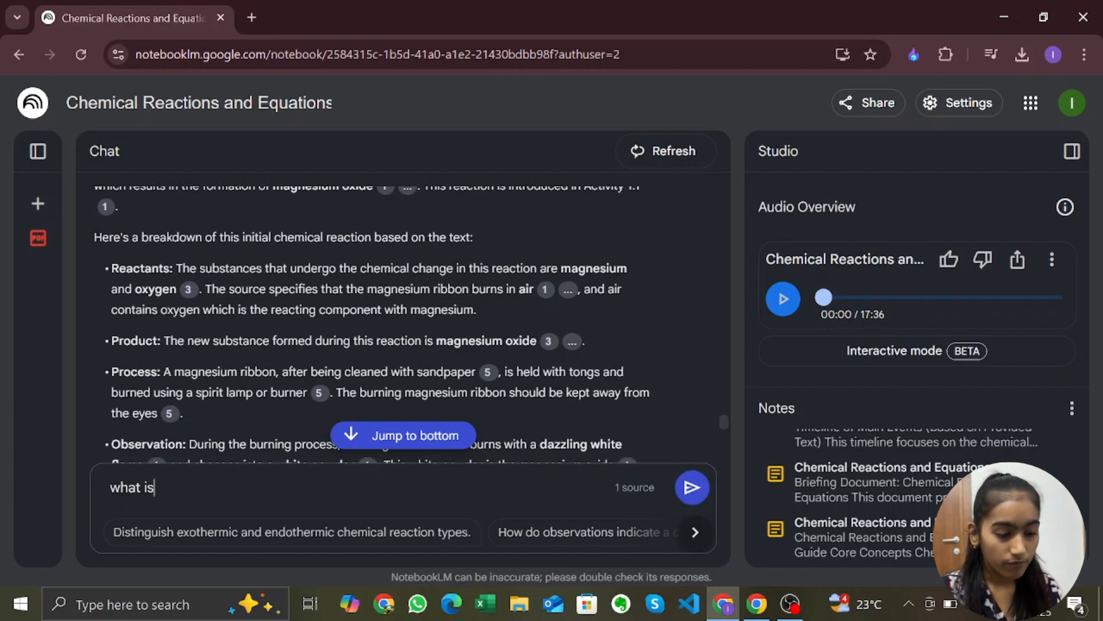
type("reduction and oxidation? explain it to me as if im 10 with real world scenarios")
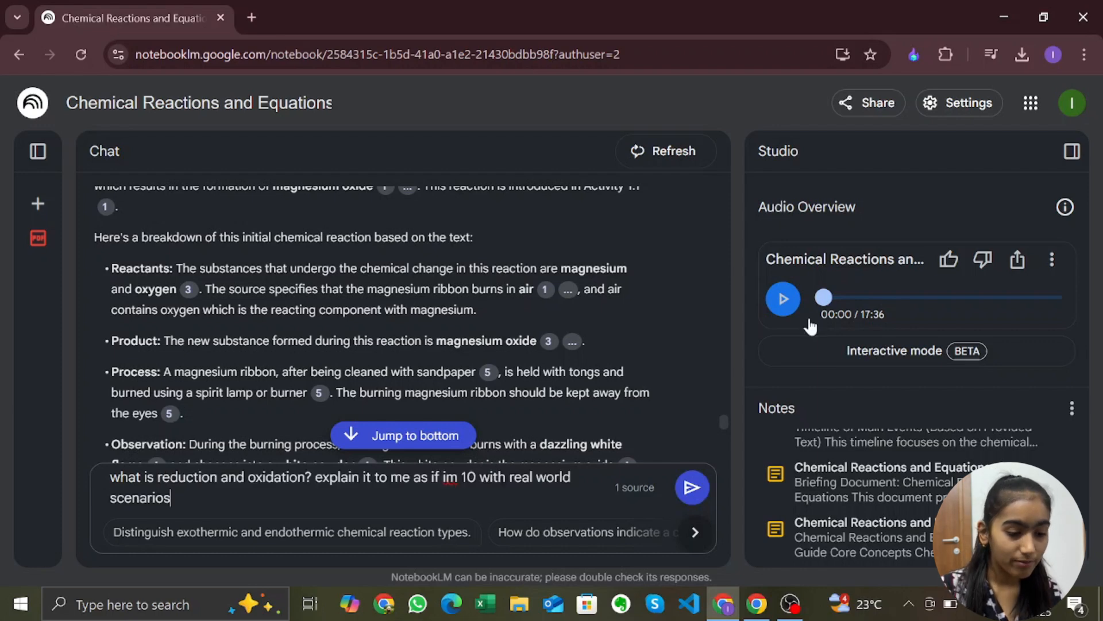
left_click(692, 488)
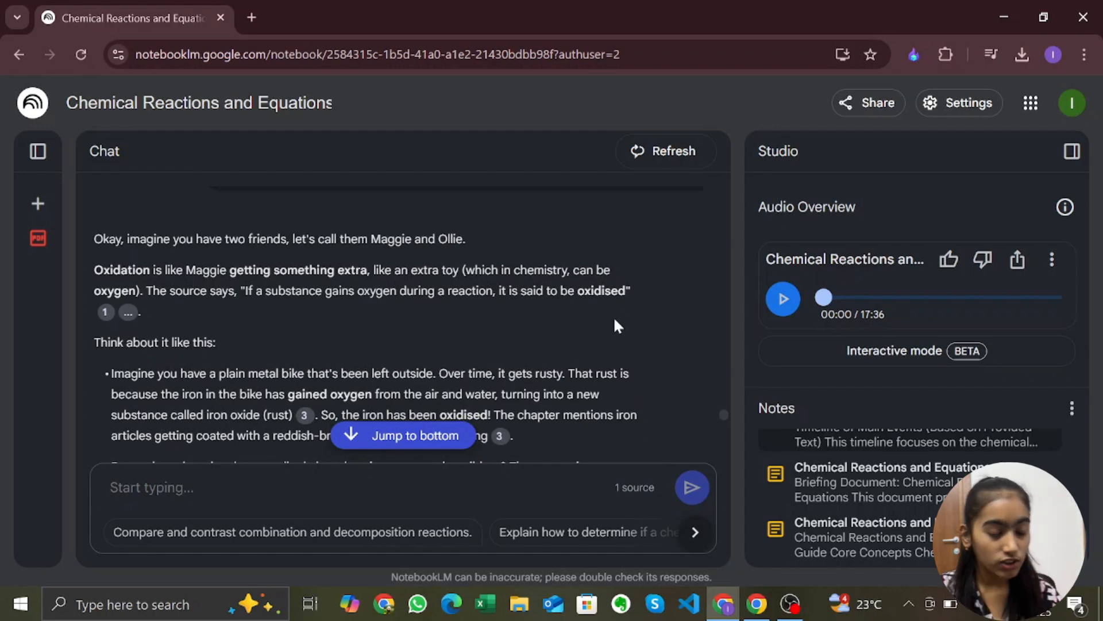
Read through the chat's oxidation and reduction explanation and ask it to "create 10 flashcards on this chapter"
scroll(615, 320, "down", 3)
scroll(714, 309, "up", 3)
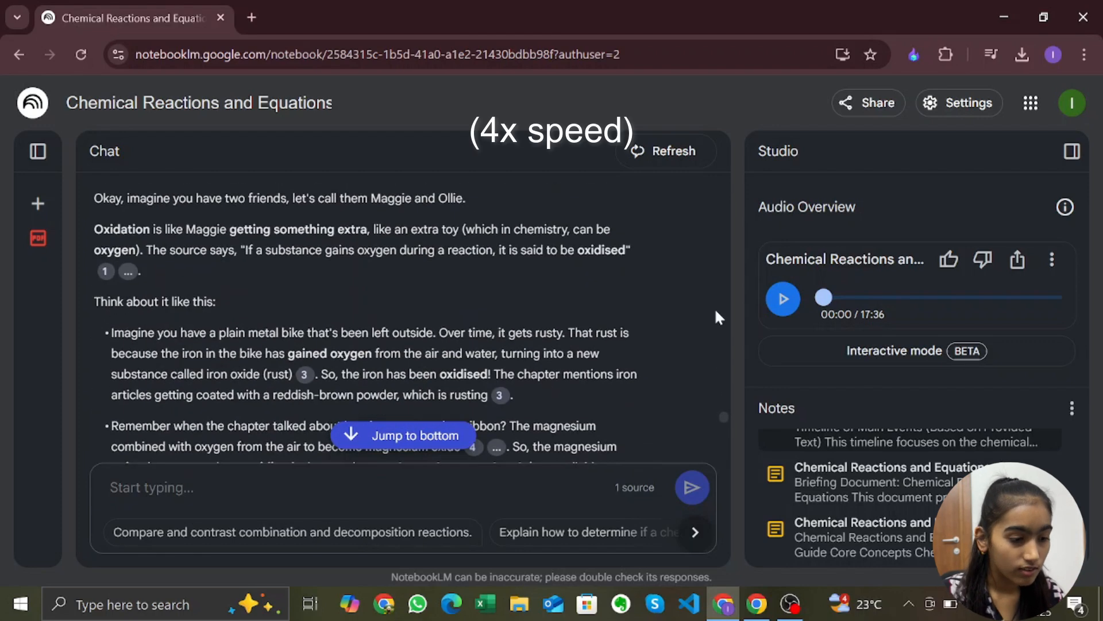
scroll(715, 308, "down", 6)
scroll(715, 309, "down", 6)
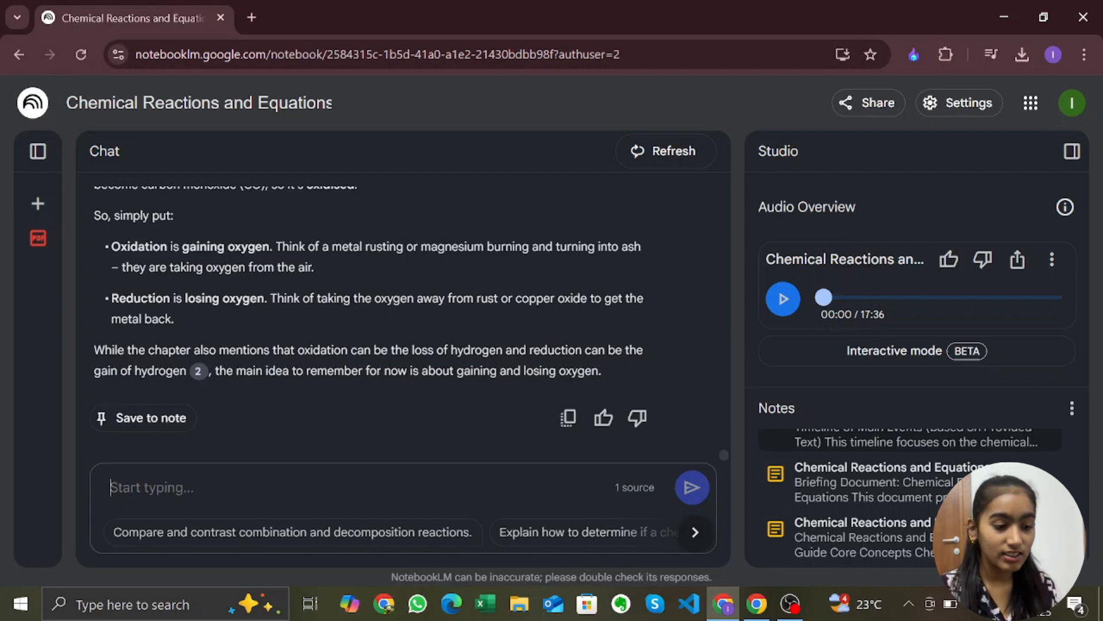
type("create 10 flashcards on this chapter")
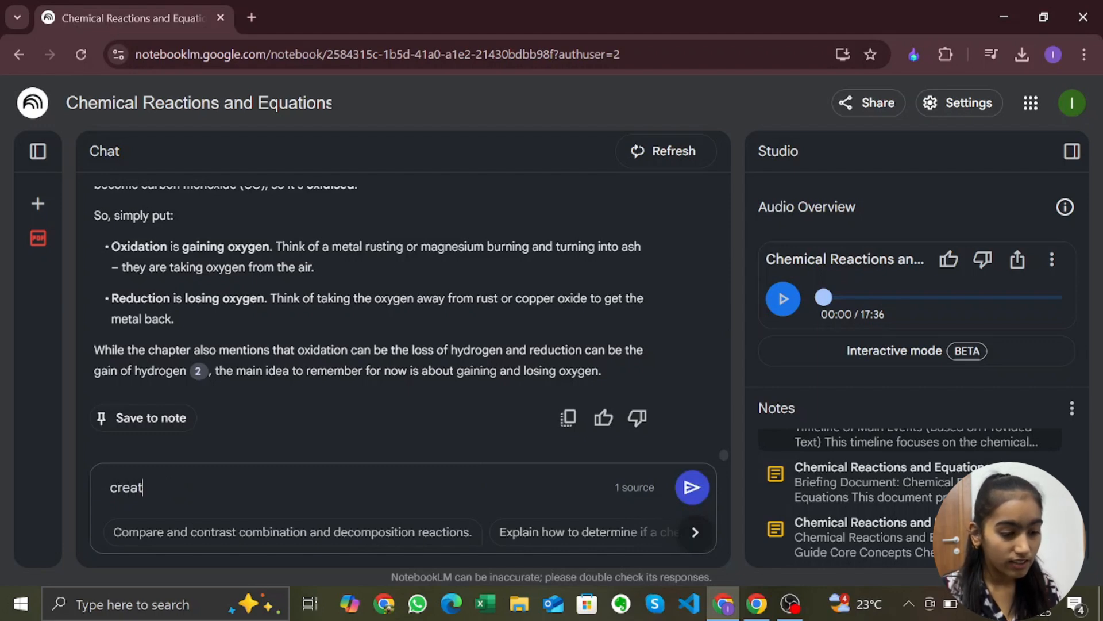
key("Return")
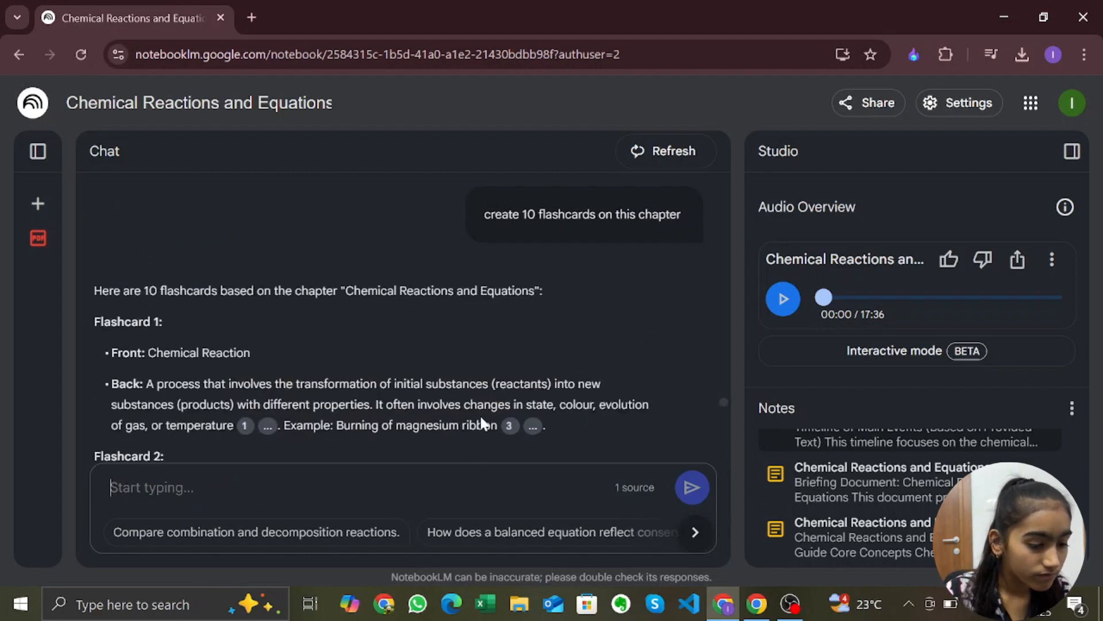
Review the first few flashcards and send the chat the request "Teach me how to balance equations"
scroll(481, 413, "down", 4)
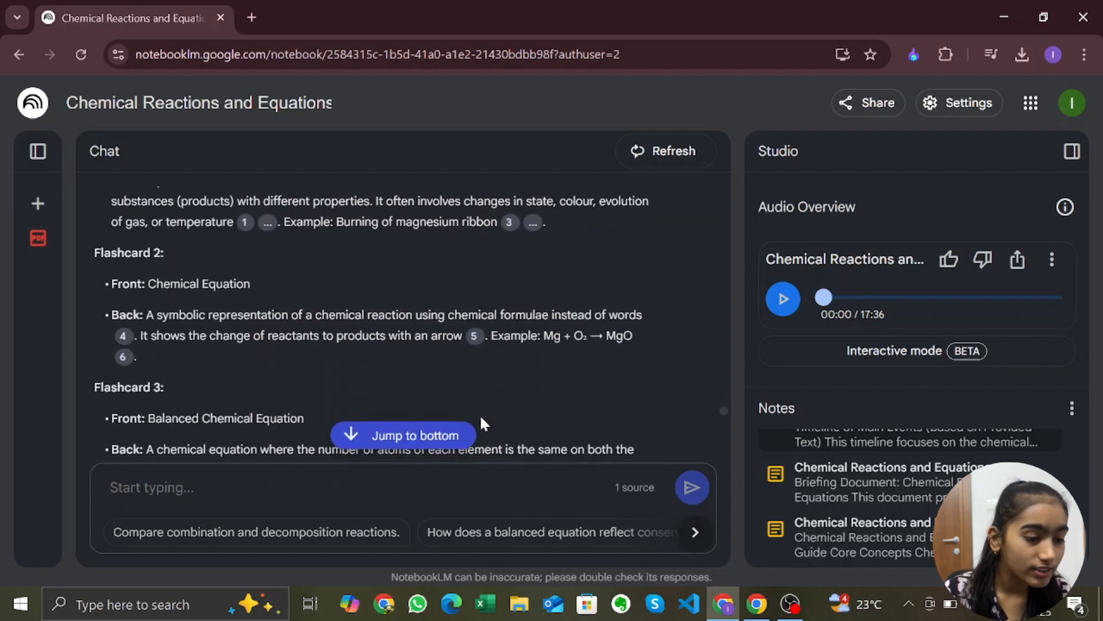
scroll(481, 414, "down", 4)
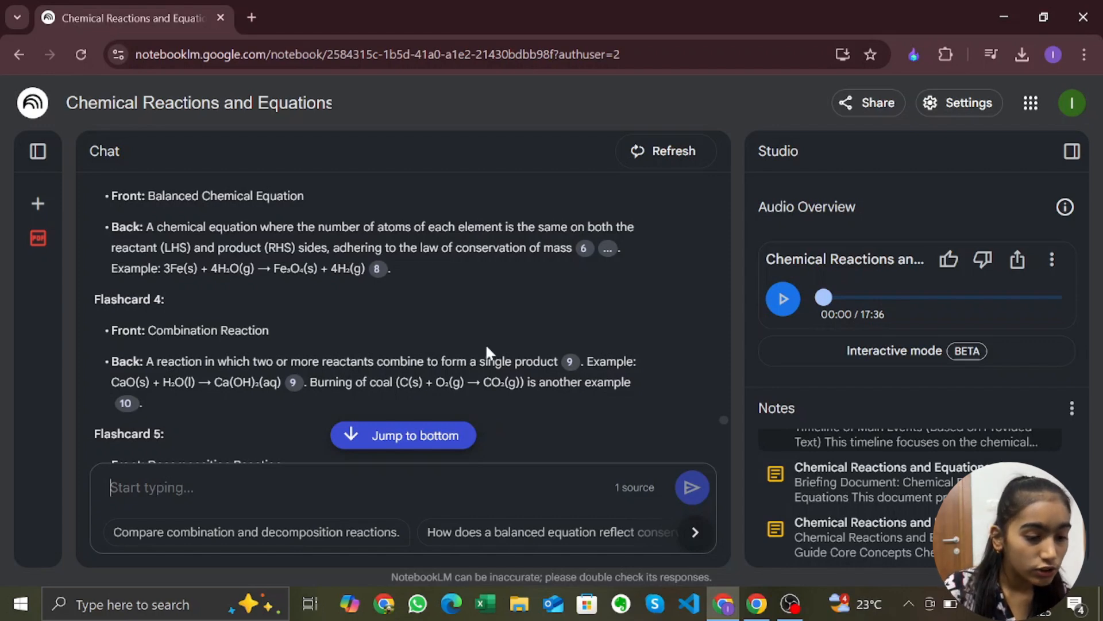
scroll(486, 350, "up", 5)
scroll(486, 352, "up", 3)
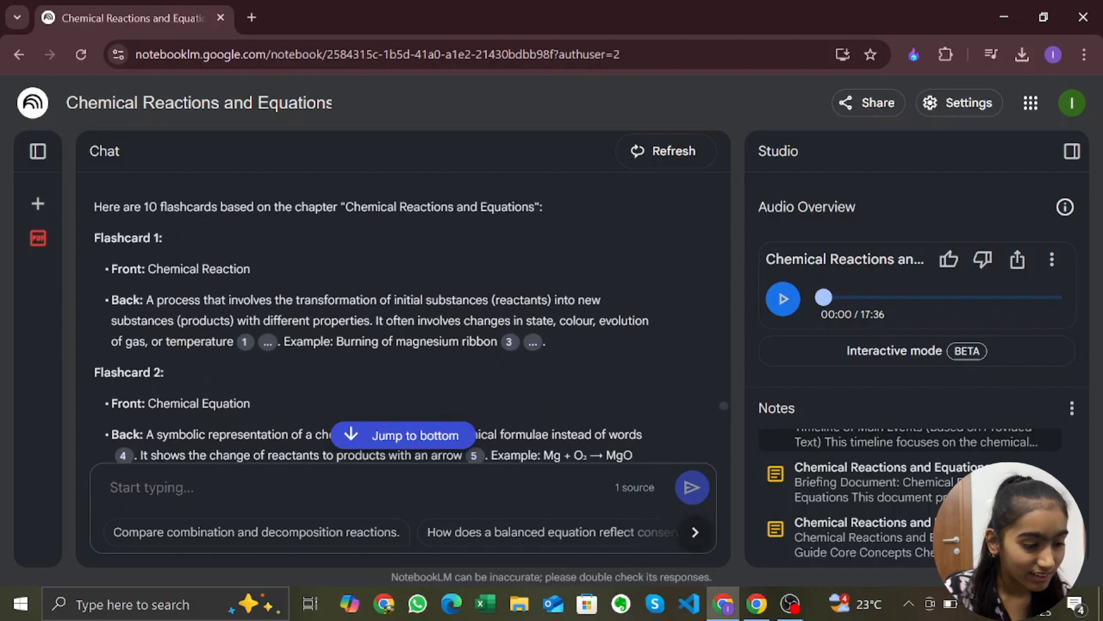
scroll(486, 352, "down", 8)
type("Teach me")
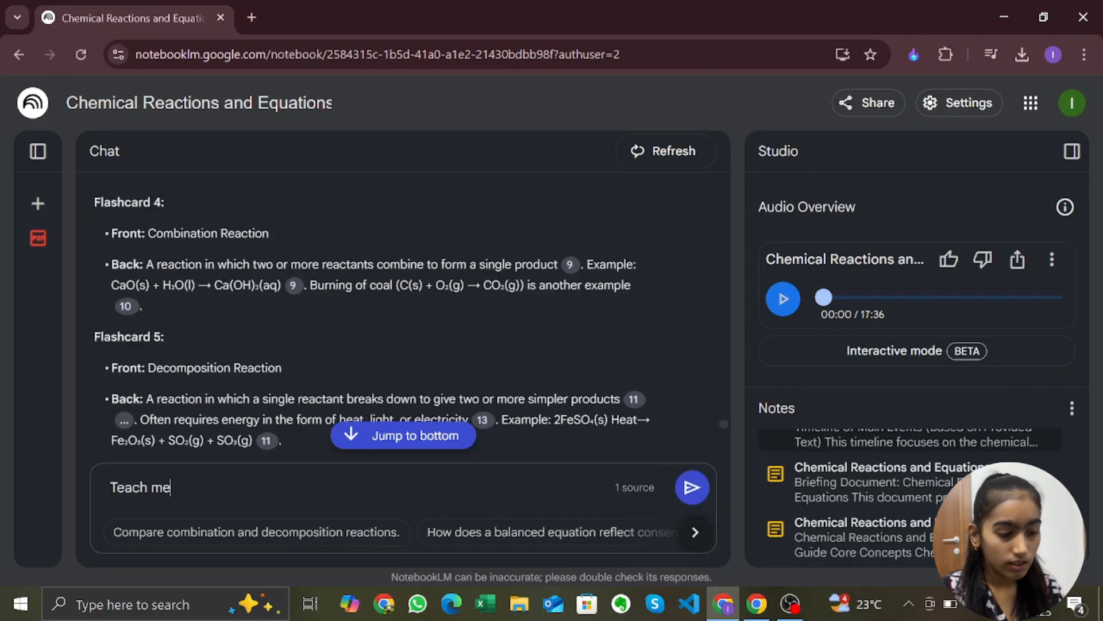
type(" how to bal")
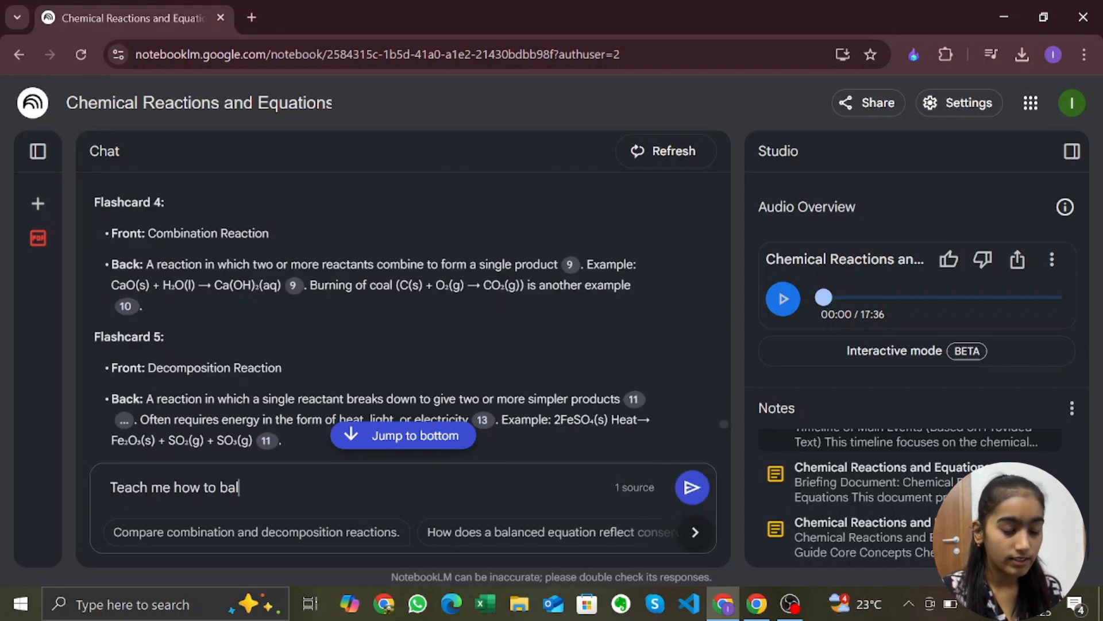
type("ance e")
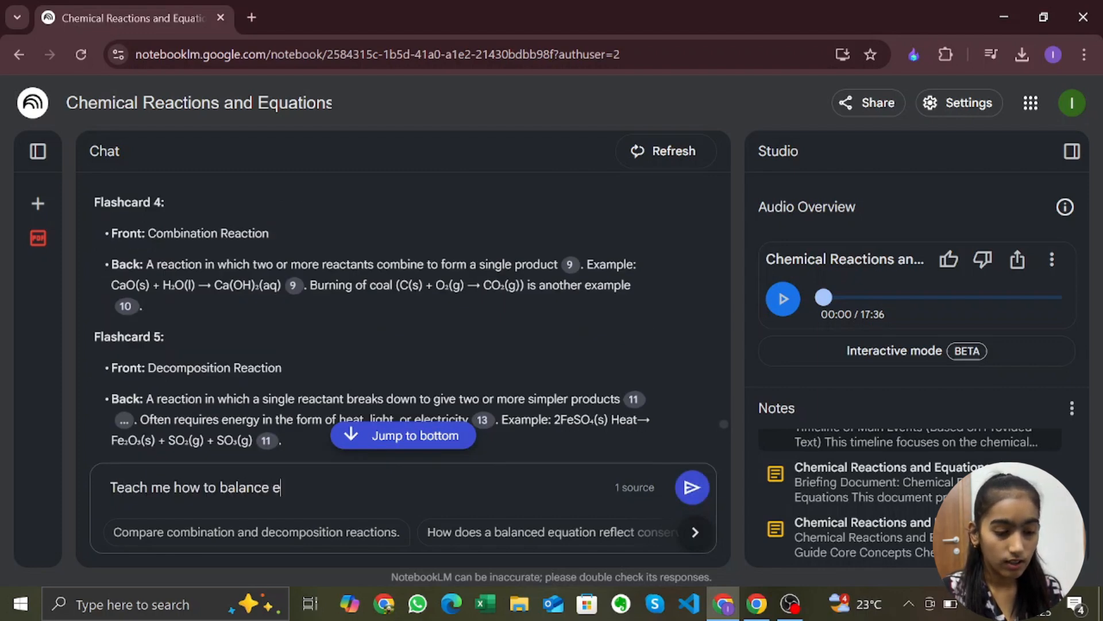
type("quations")
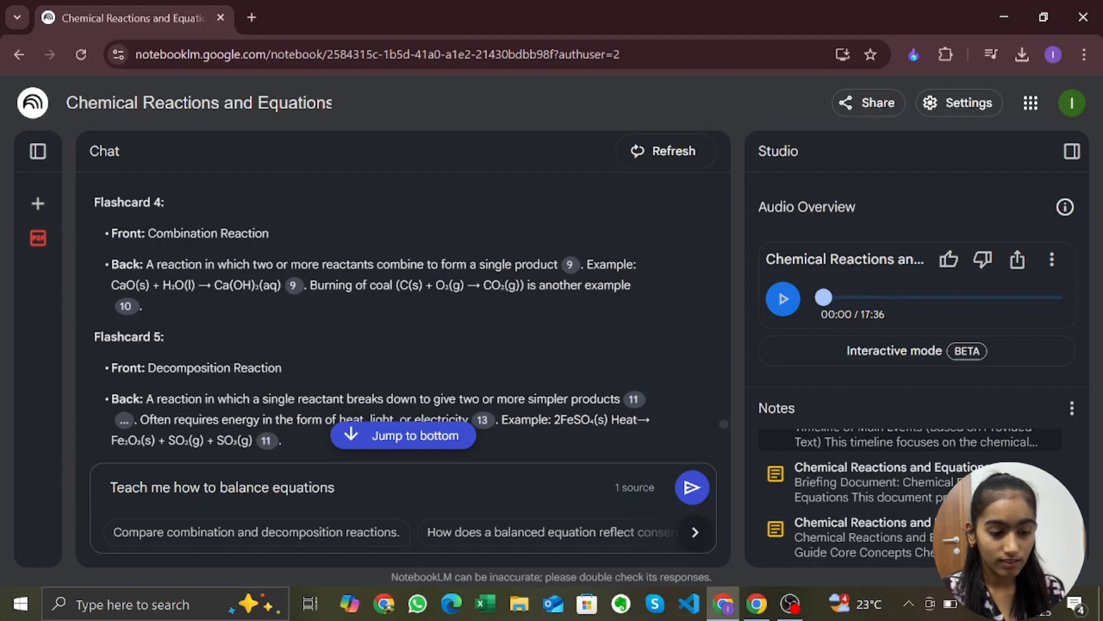
type(",")
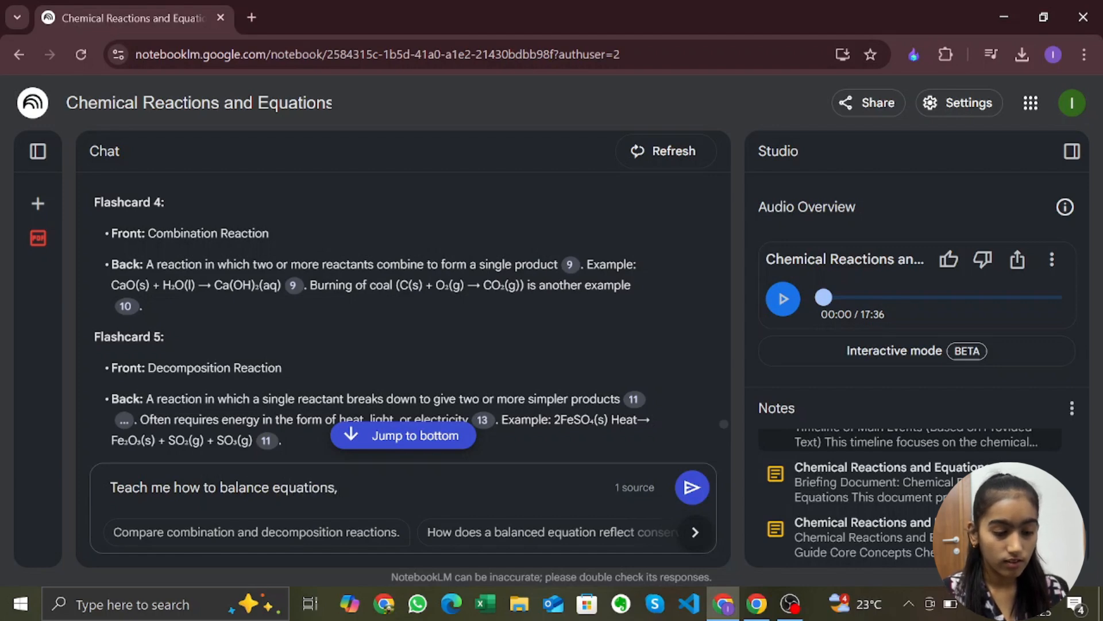
key("BackSpace")
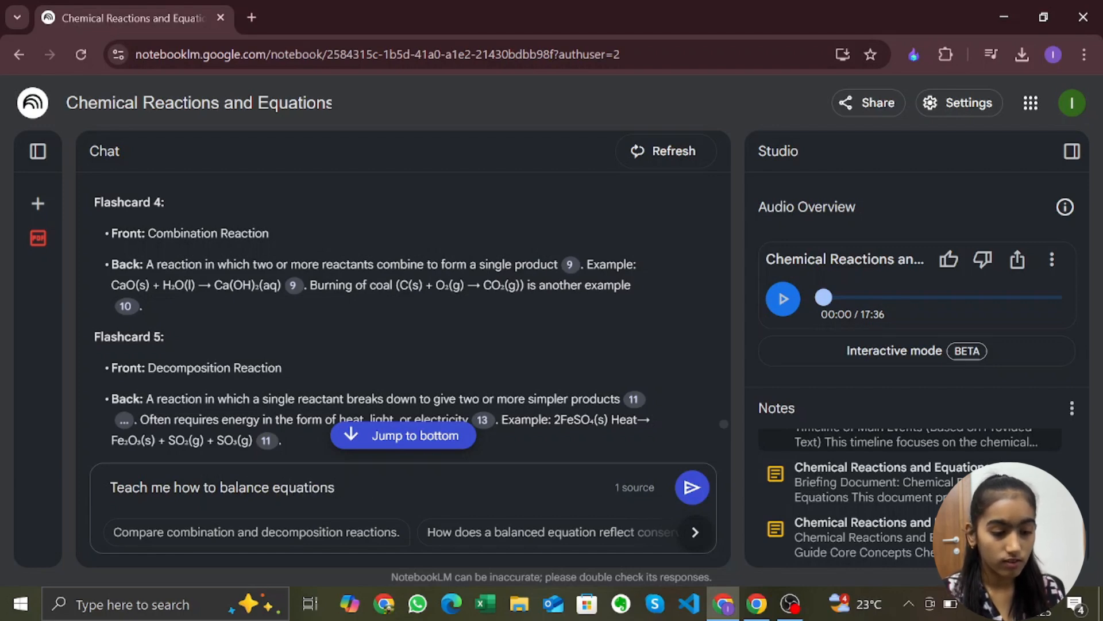
key("Return")
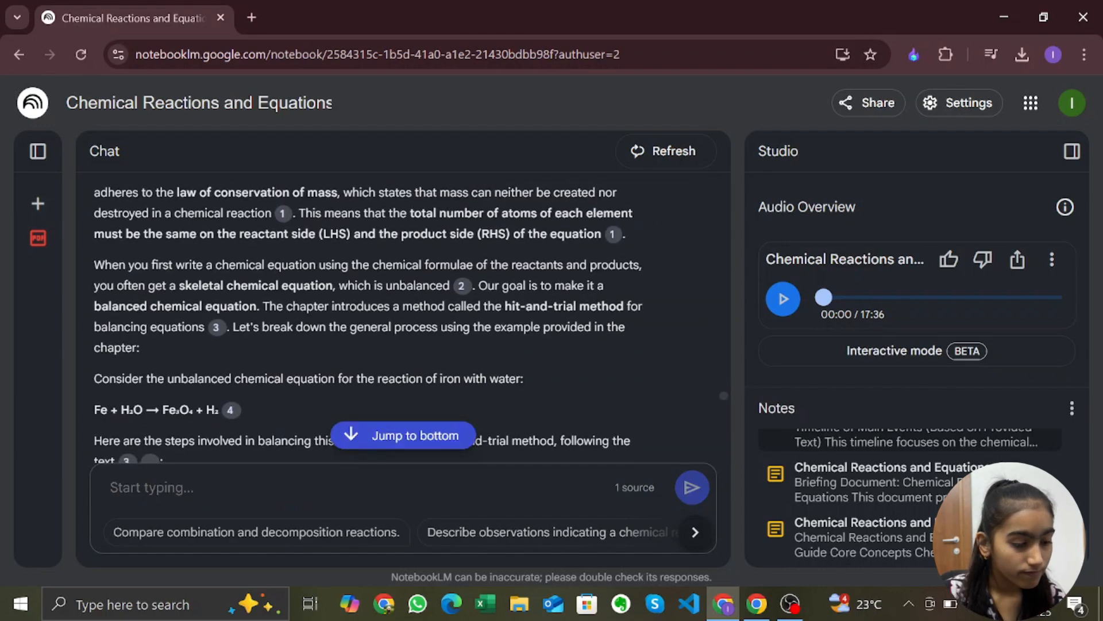
Read through the chat's hit-and-trial steps for balancing the iron and water equation, and go back up to the flashcards
scroll(569, 314, "down", 1)
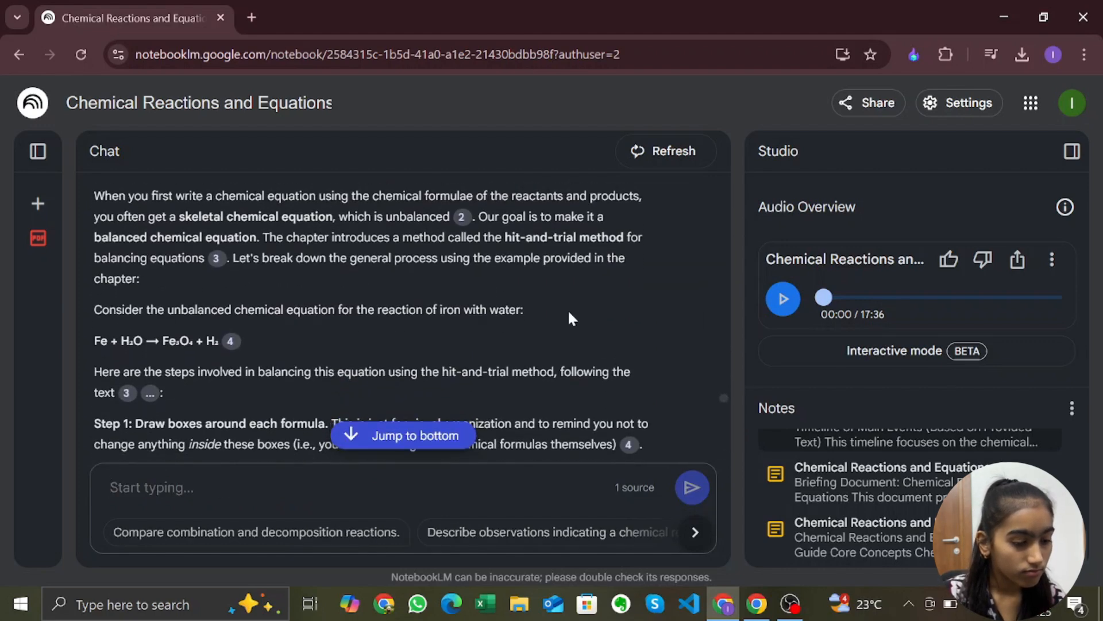
scroll(569, 314, "down", 2)
scroll(569, 314, "down", 1)
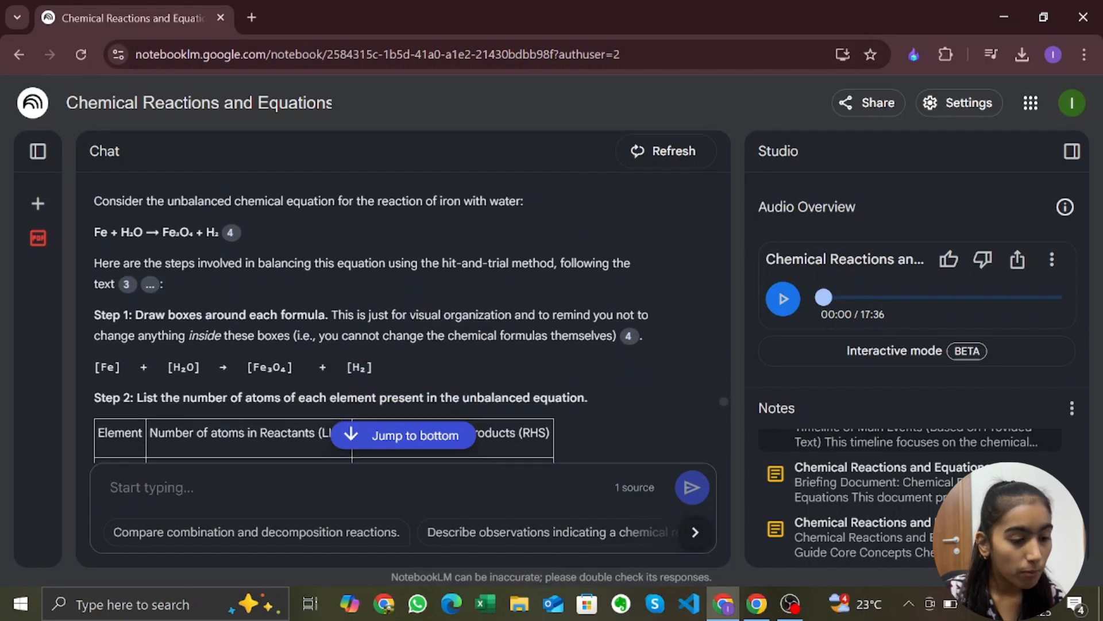
scroll(567, 311, "down", 1)
scroll(567, 308, "down", 8)
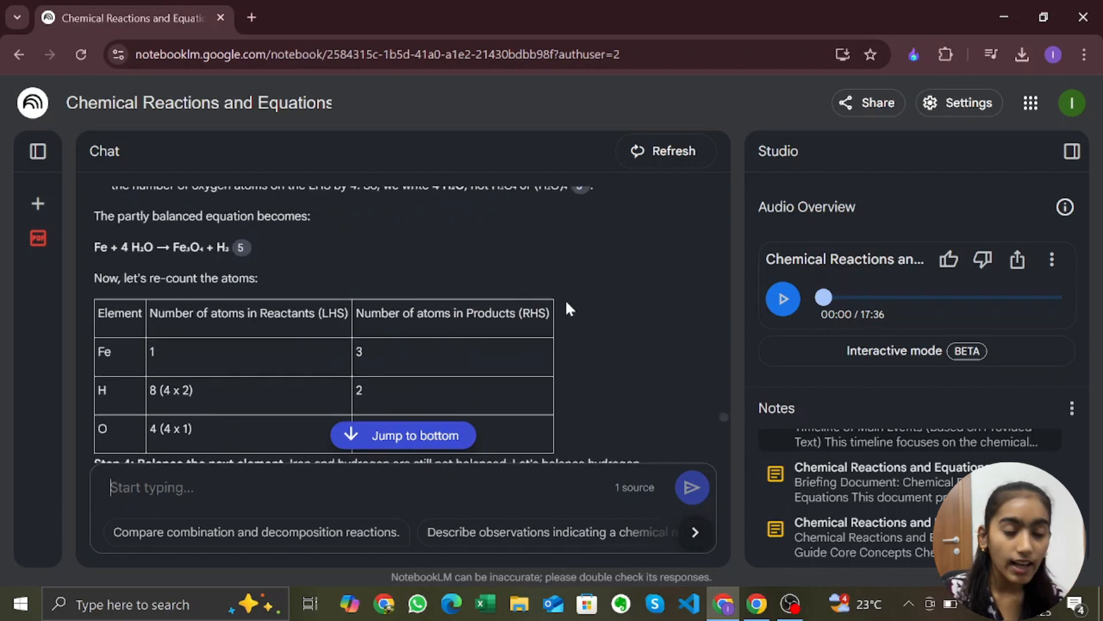
scroll(566, 303, "down", 2)
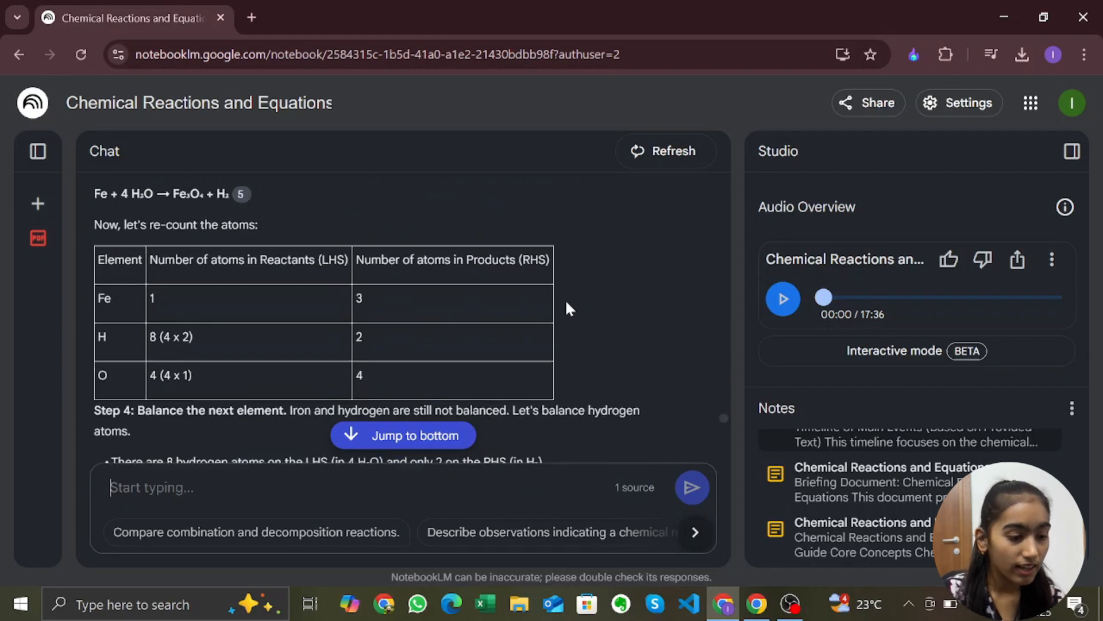
scroll(566, 308, "down", 4)
scroll(566, 309, "up", 3)
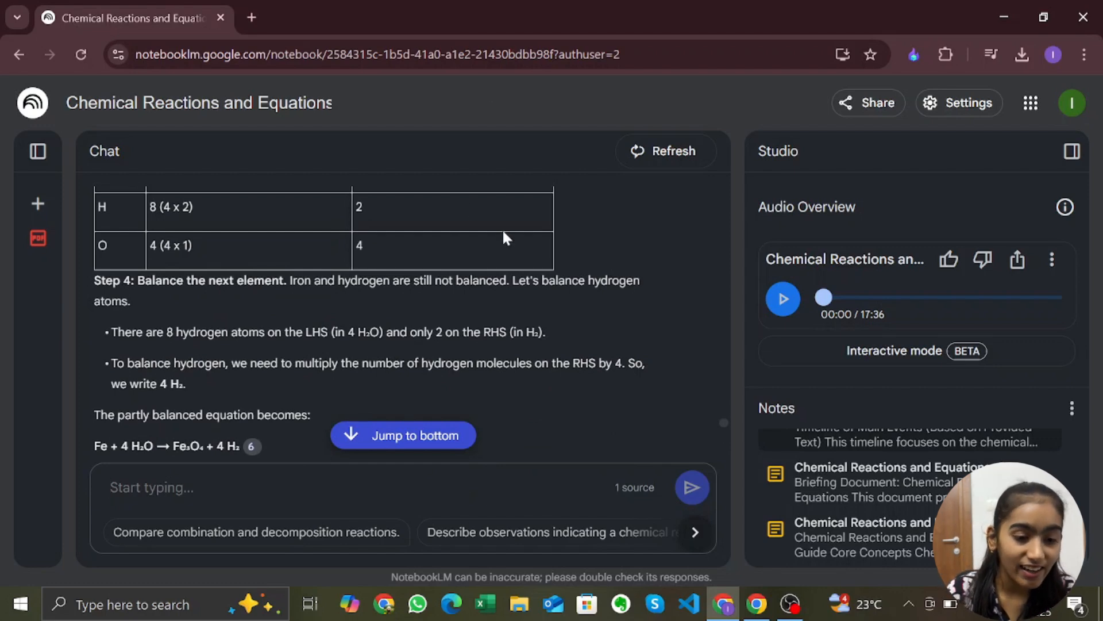
scroll(506, 238, "up", 20)
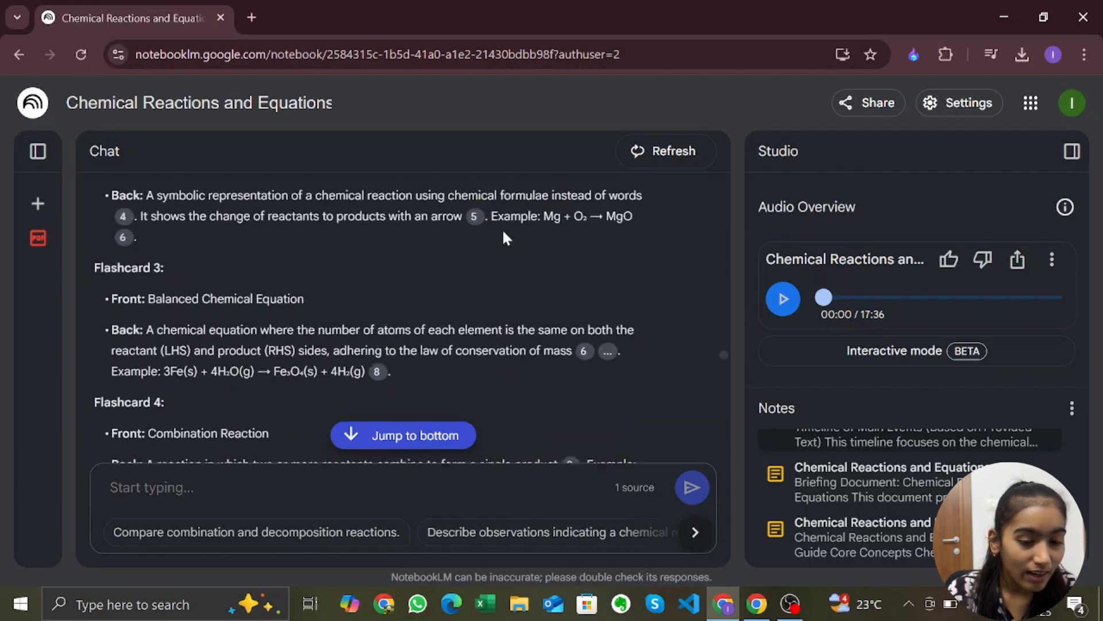